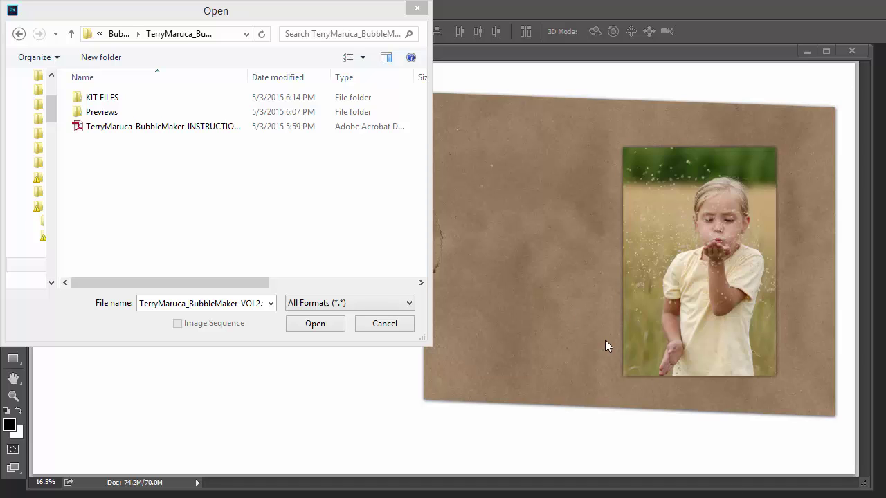
Open TerryMaruca_ALL THE BUBBLES-v2.psd from the KIT FILES folder beside the collage
double_click(116, 101)
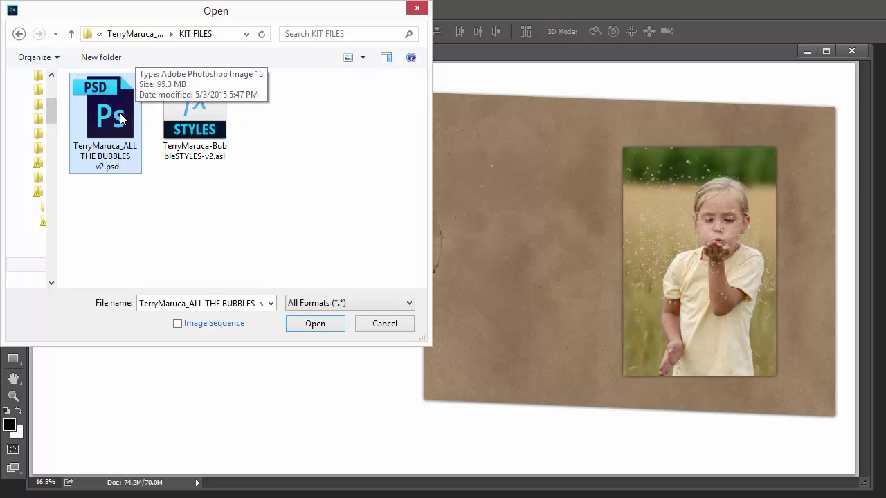
click(209, 108)
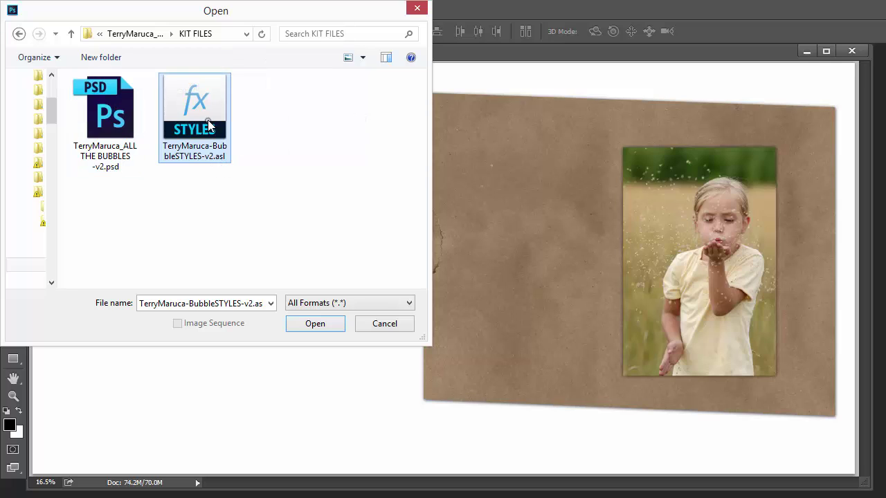
click(123, 121)
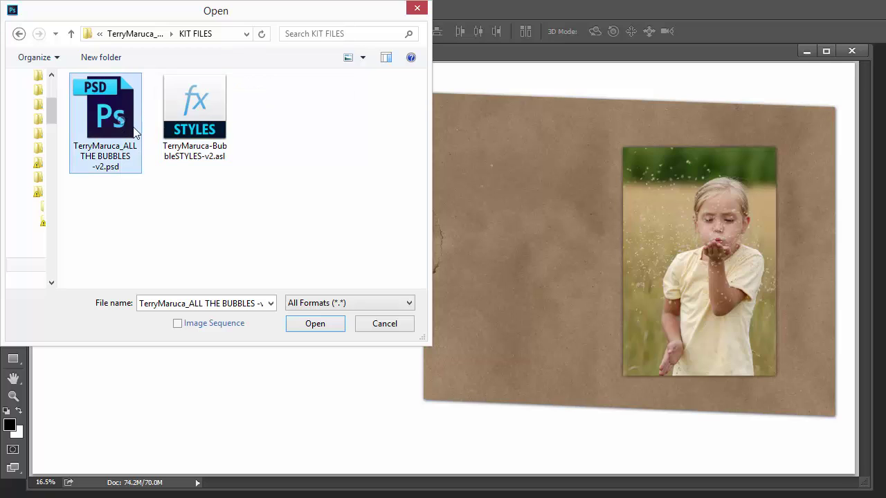
click(316, 325)
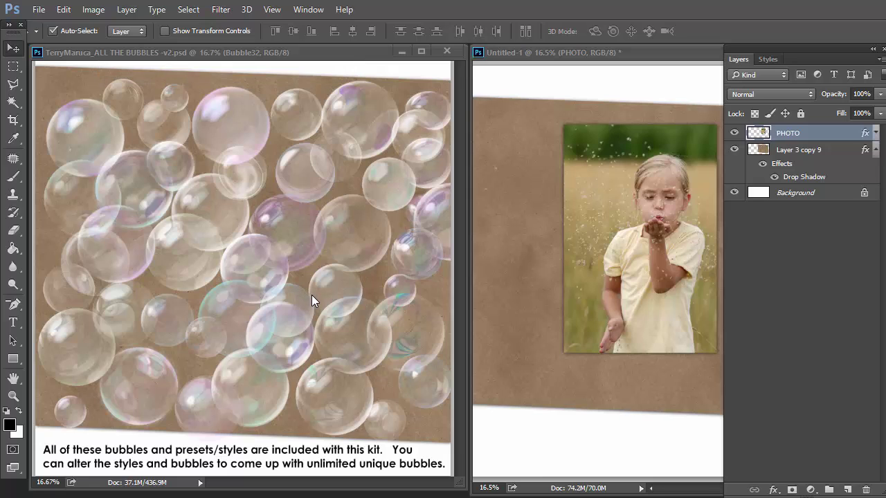
click(326, 56)
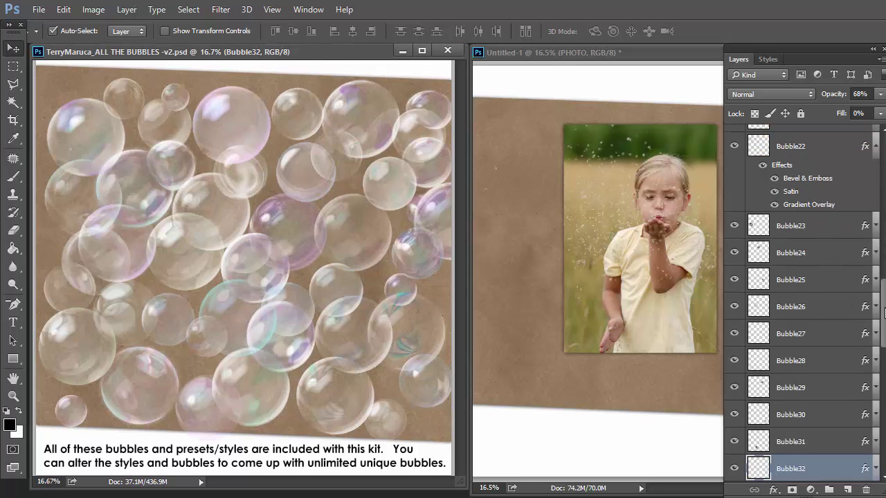
scroll(875, 264, up, 5)
scroll(875, 265, up, 8)
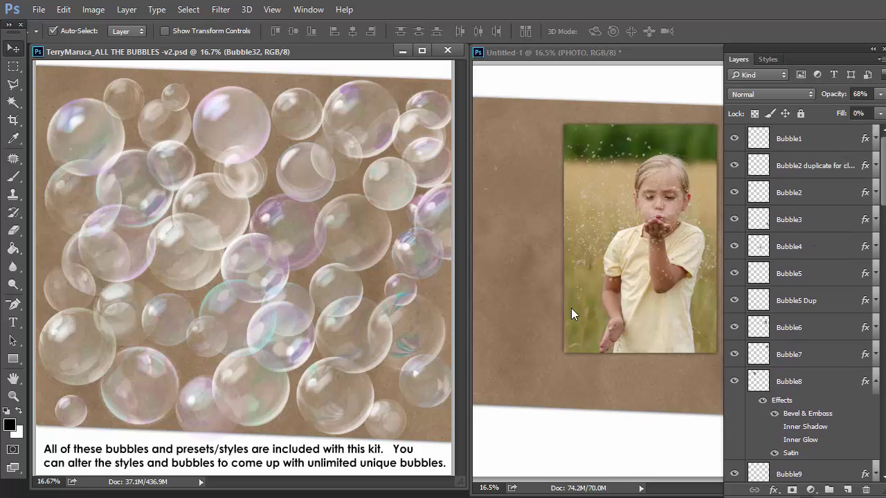
click(423, 263)
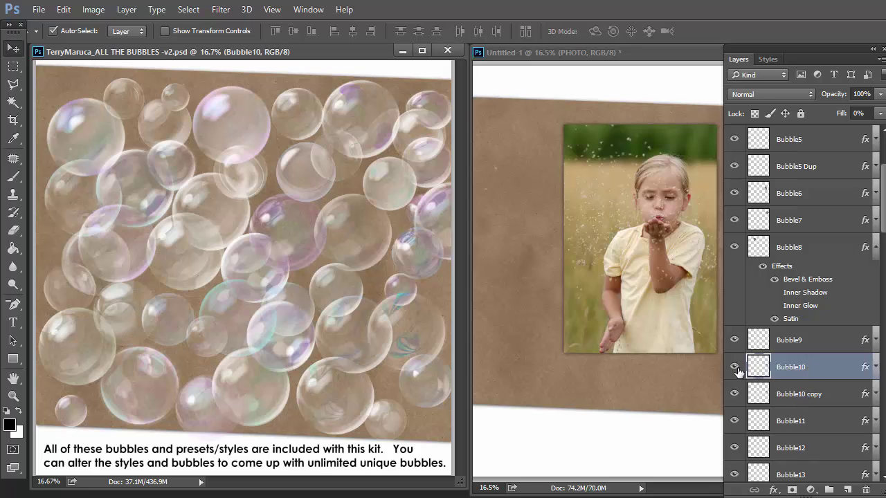
click(735, 369)
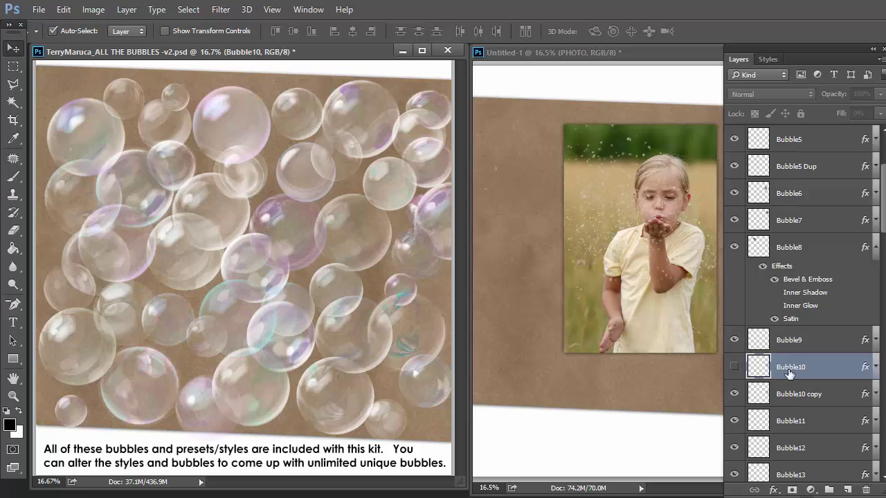
click(736, 369)
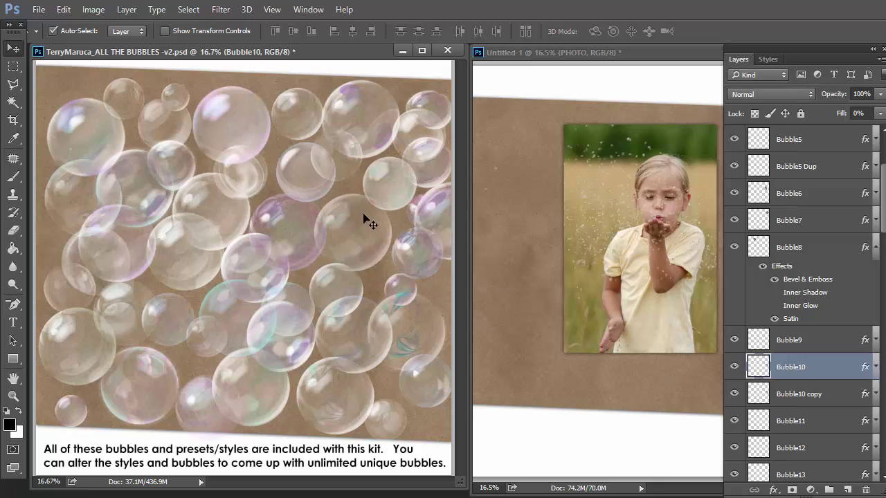
Drag the Bubble38 and Bubble10 bubbles into Untitled-1, then Alt-drag a second Bubble10 copy
click(437, 221)
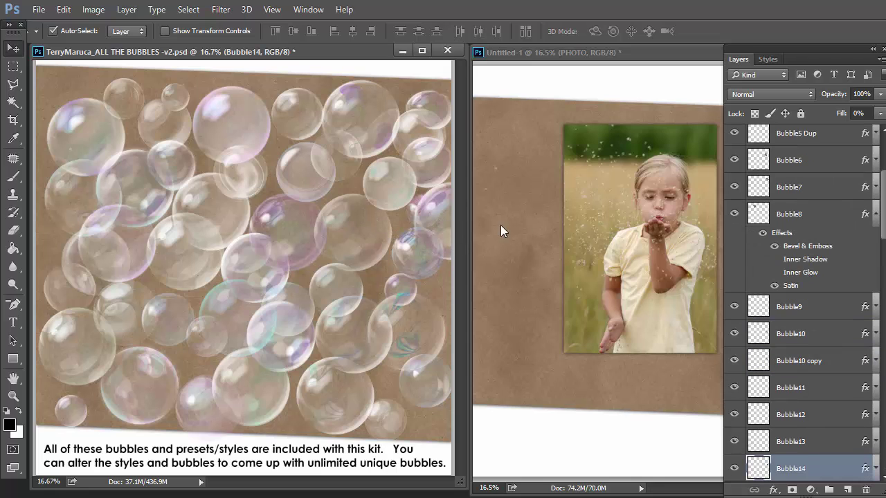
drag(443, 221, 526, 275)
drag(416, 274, 573, 335)
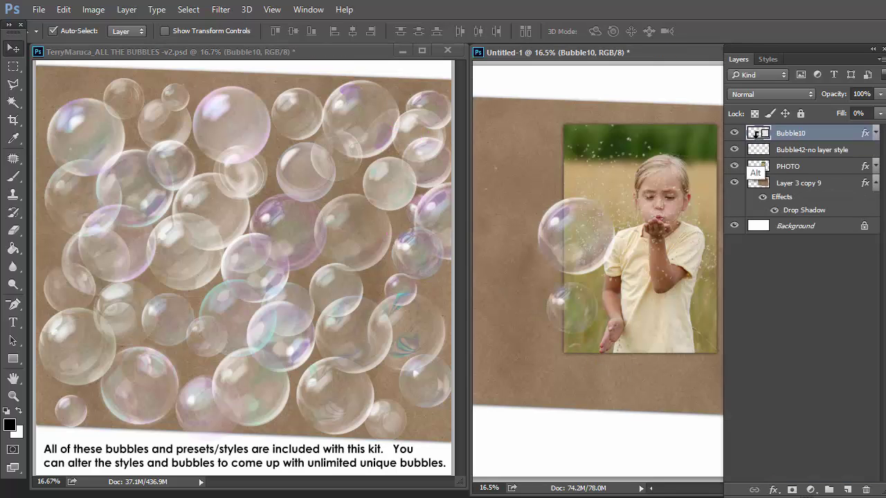
drag(757, 140, 762, 147)
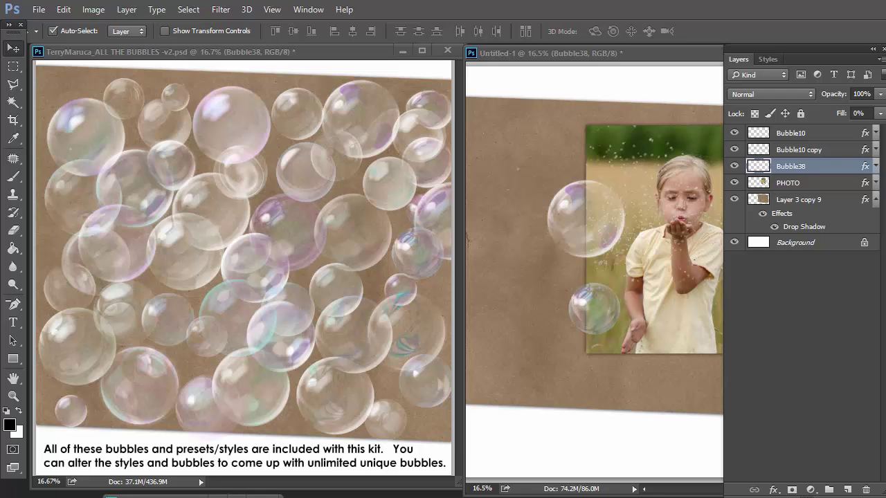
Open Bubble38's Bevel & Emboss style and draw a custom wavy gloss contour curve
click(575, 203)
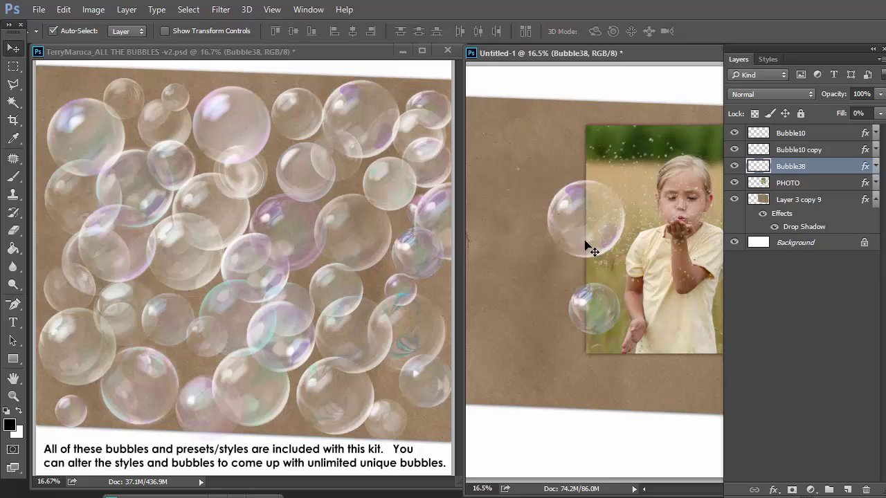
click(876, 168)
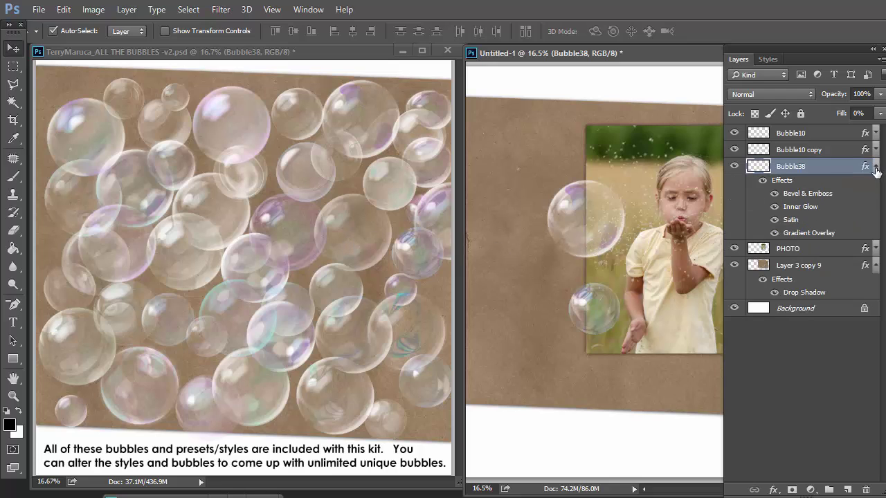
double_click(787, 181)
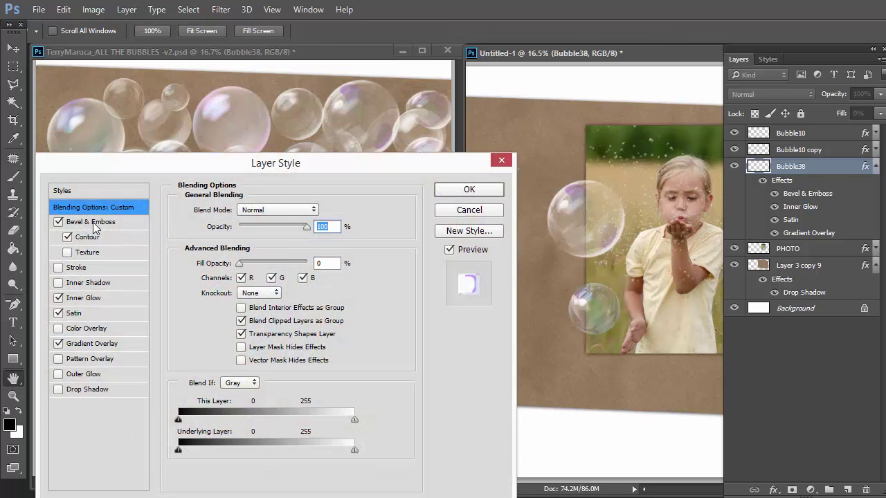
click(96, 221)
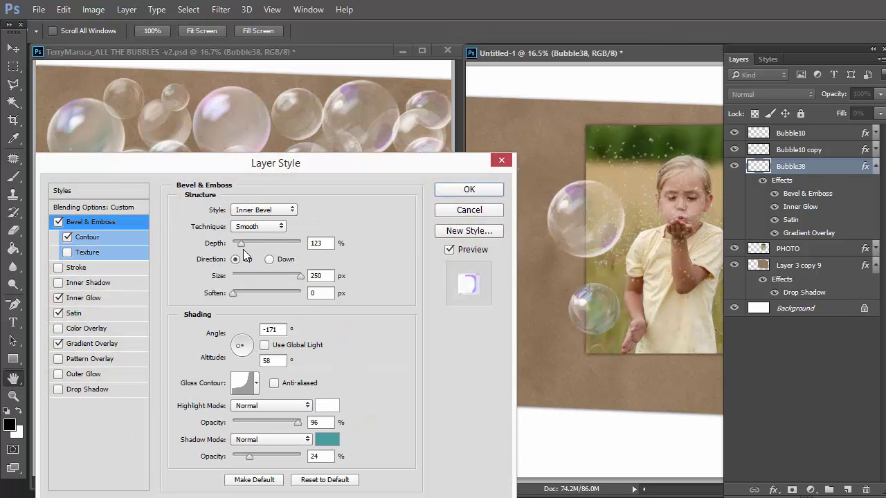
click(242, 383)
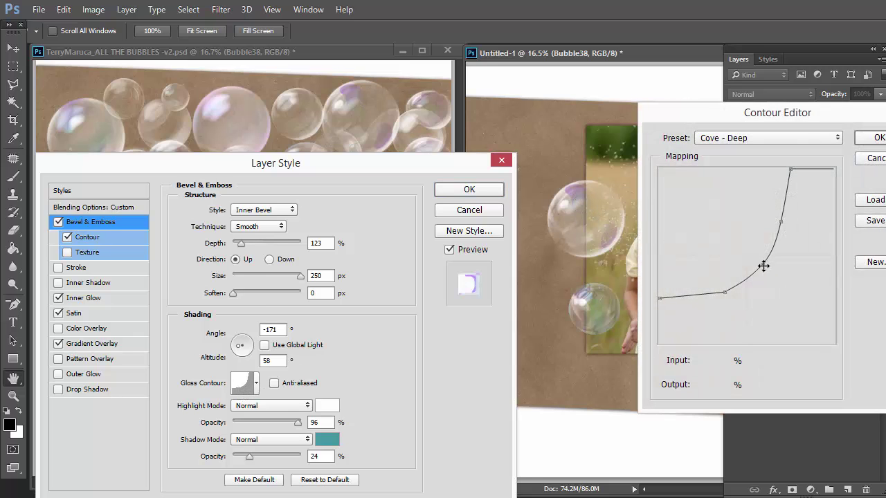
drag(762, 266, 746, 172)
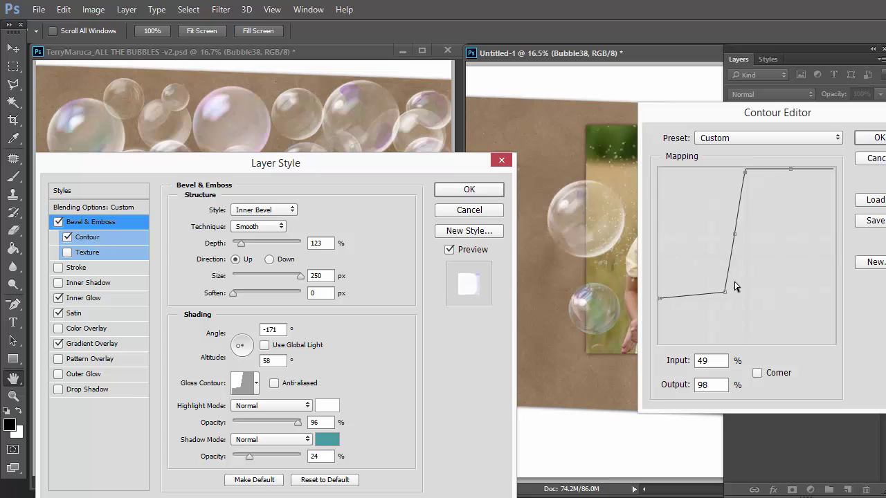
drag(726, 291, 707, 245)
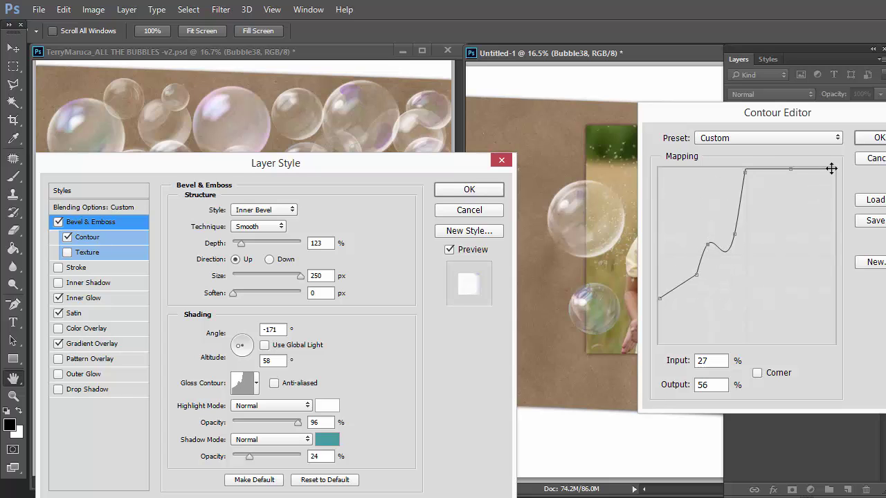
drag(828, 174, 840, 187)
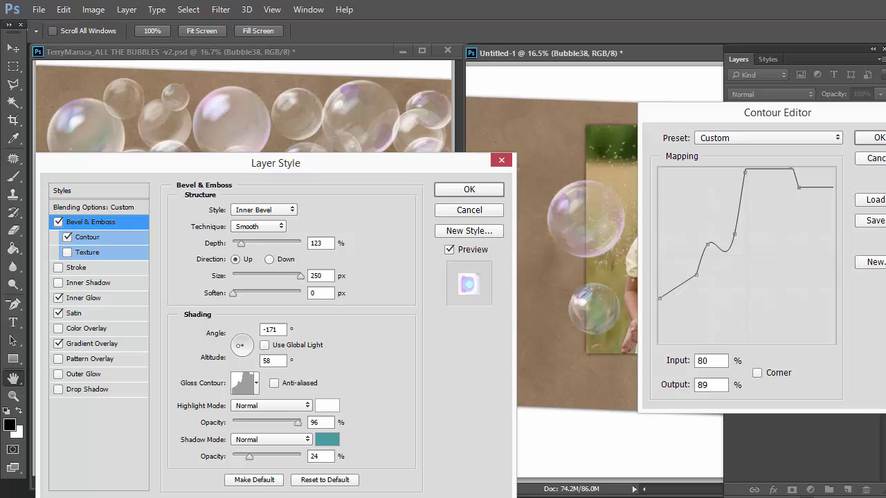
click(877, 137)
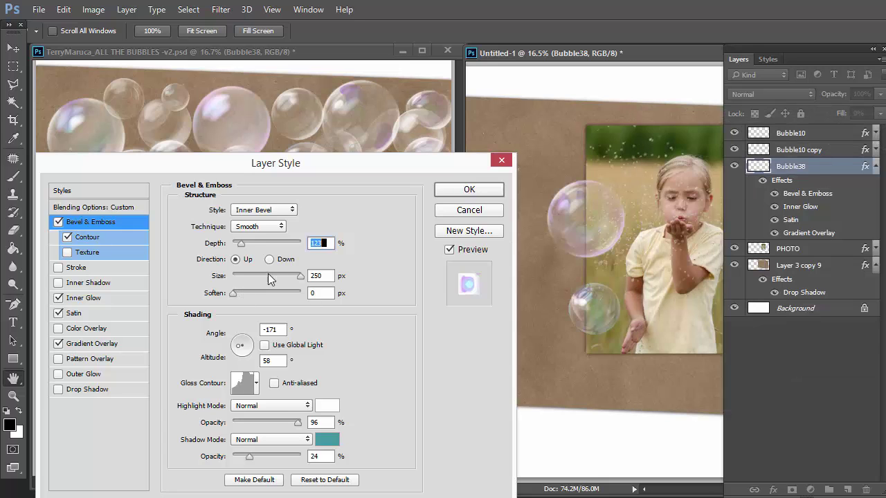
Set the bevel size to 62 px with a -175° lighting angle and 32° altitude
drag(299, 276, 255, 294)
drag(254, 294, 256, 294)
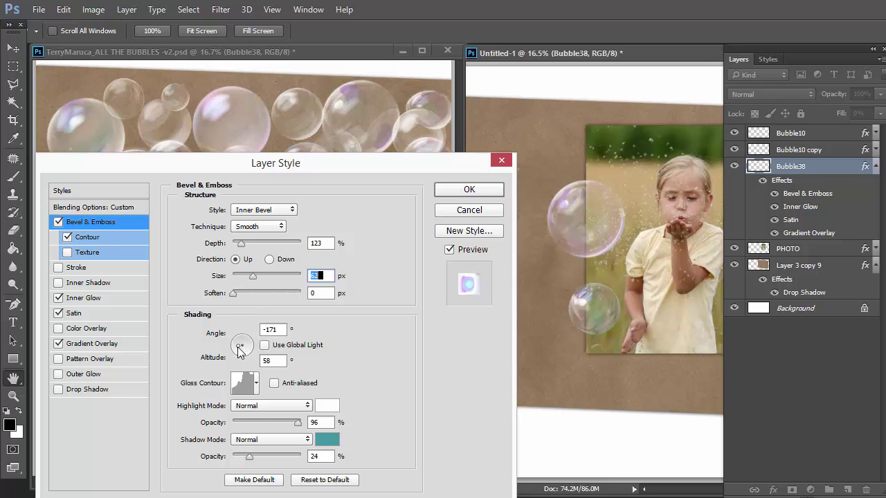
click(235, 351)
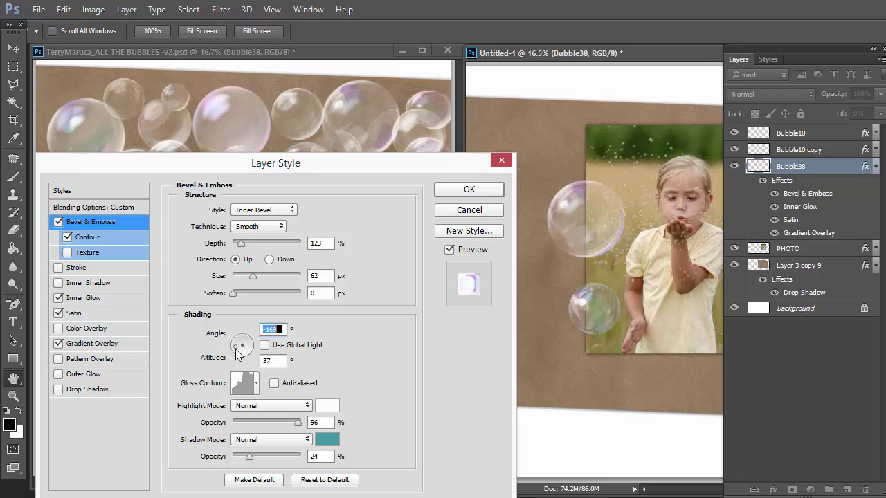
click(233, 349)
Give Bubble38 a cyan-purple-pink gradient overlay after trying several gradient presets
click(104, 346)
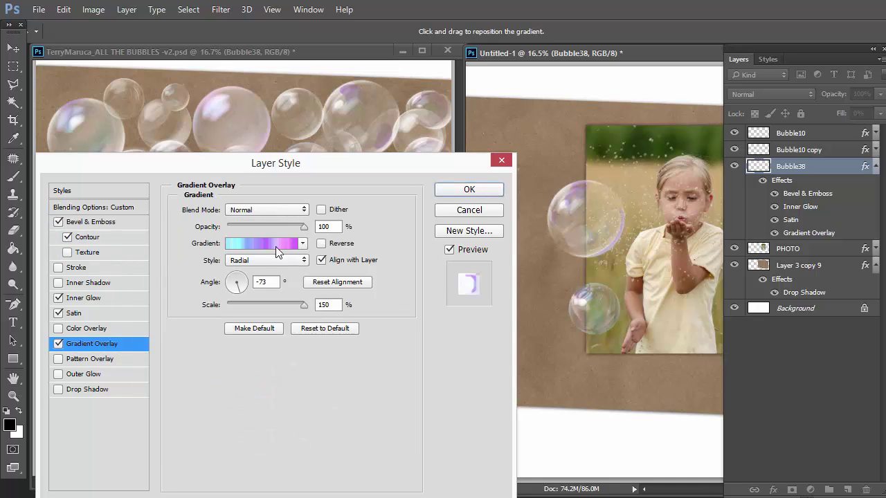
click(276, 243)
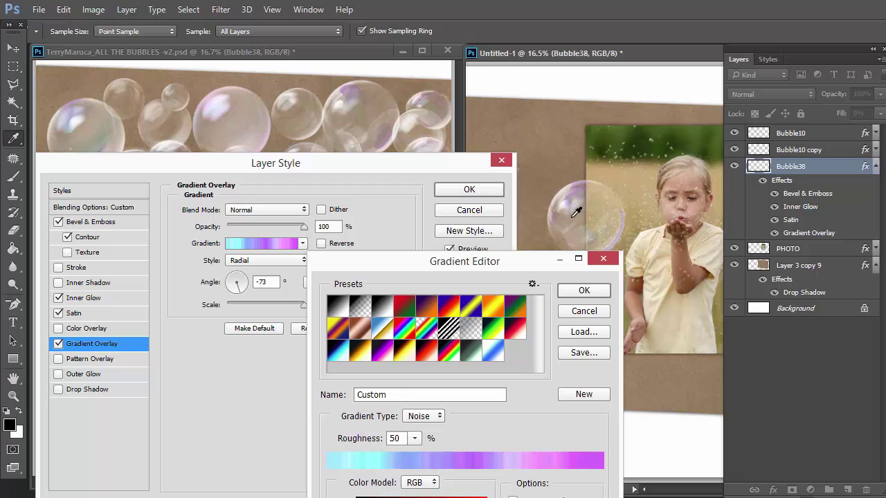
click(408, 314)
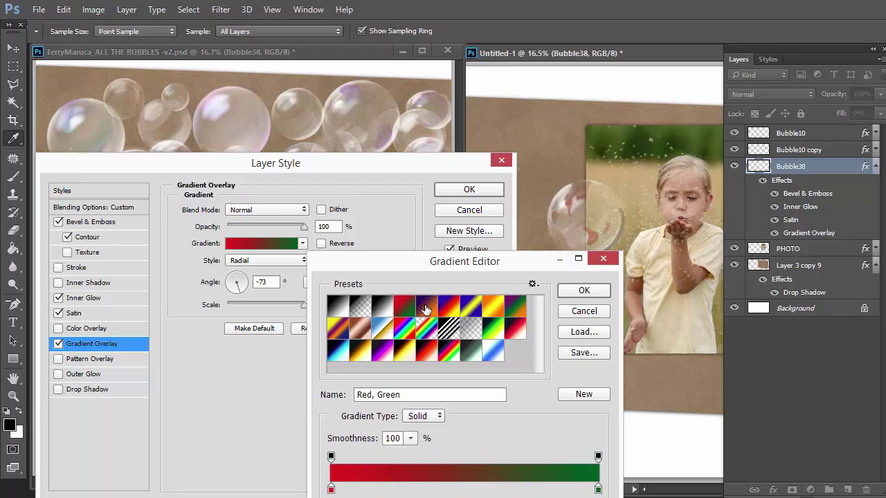
click(427, 309)
click(449, 310)
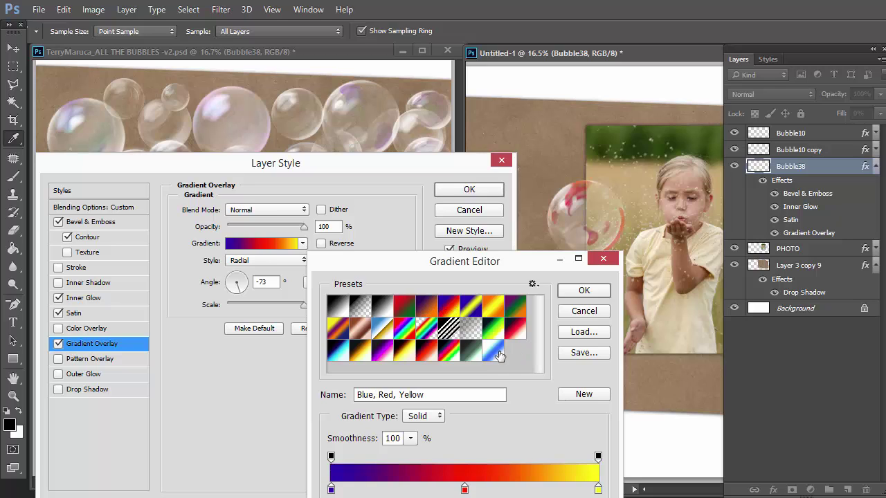
click(498, 354)
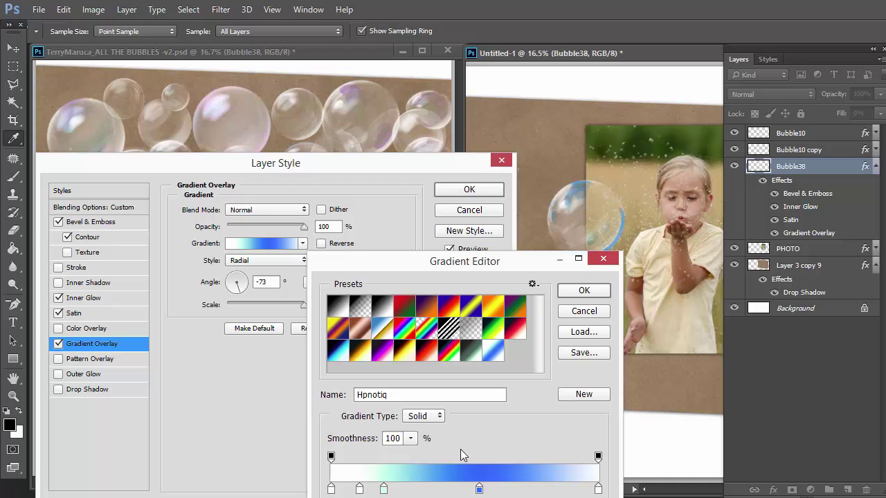
drag(439, 274, 253, 383)
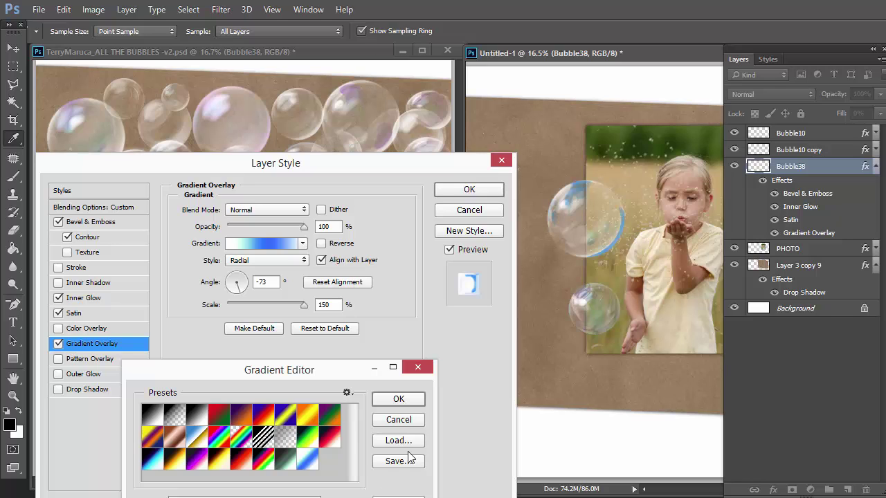
click(399, 399)
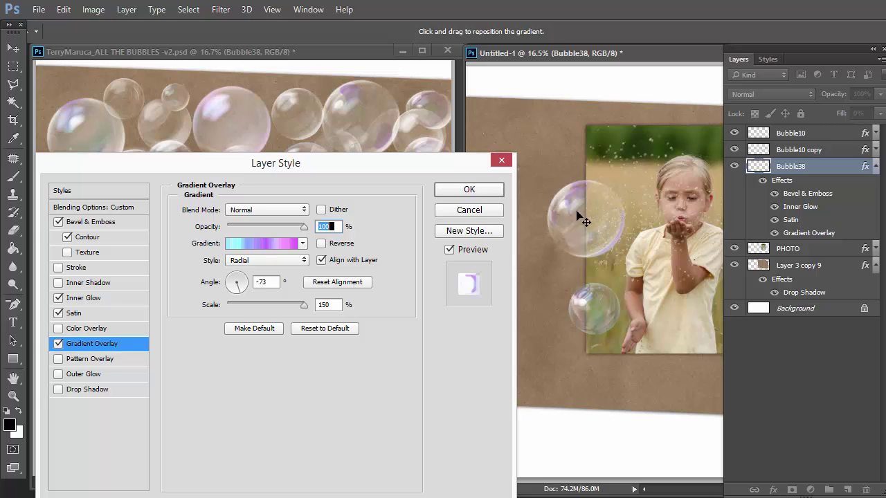
Lower the gradient overlay opacity to 72% and commit the layer style
drag(304, 227, 282, 240)
drag(305, 309, 347, 322)
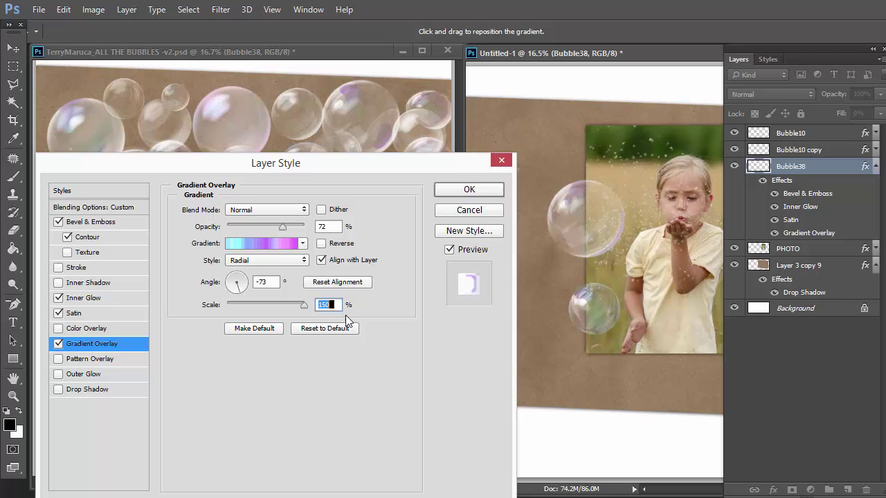
click(469, 191)
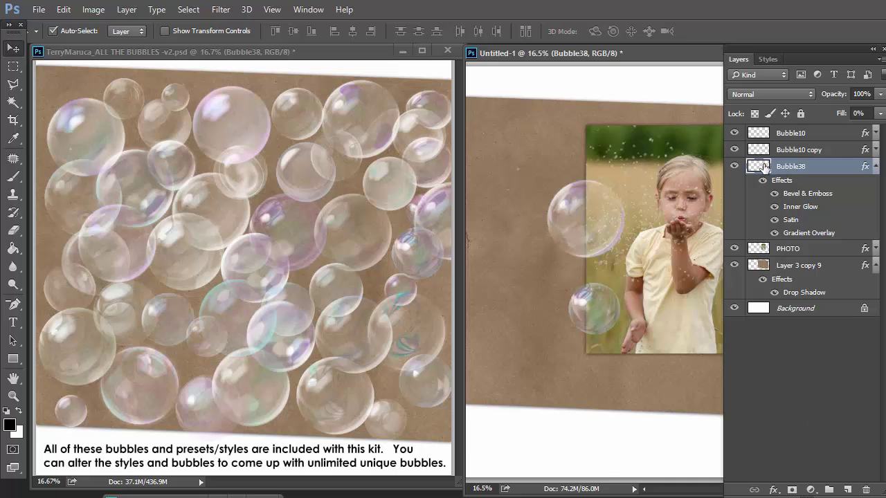
drag(763, 178, 762, 185)
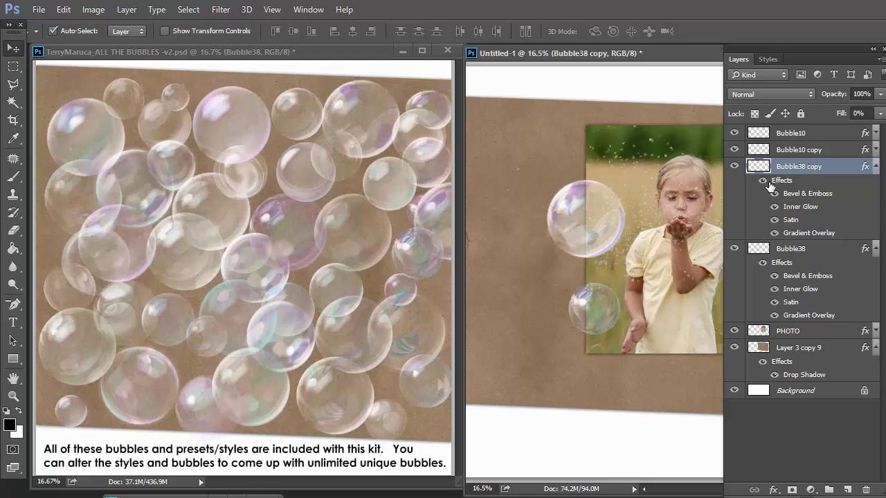
key(ctrl+z)
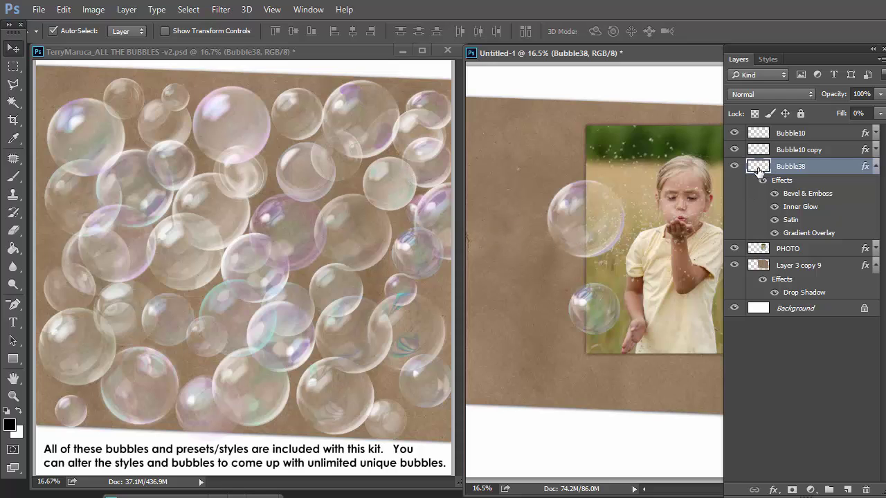
Duplicate Bubble38 and fade the copy to 23% opacity, toggling it off and on to compare
key(alt)
key(ctrl+j)
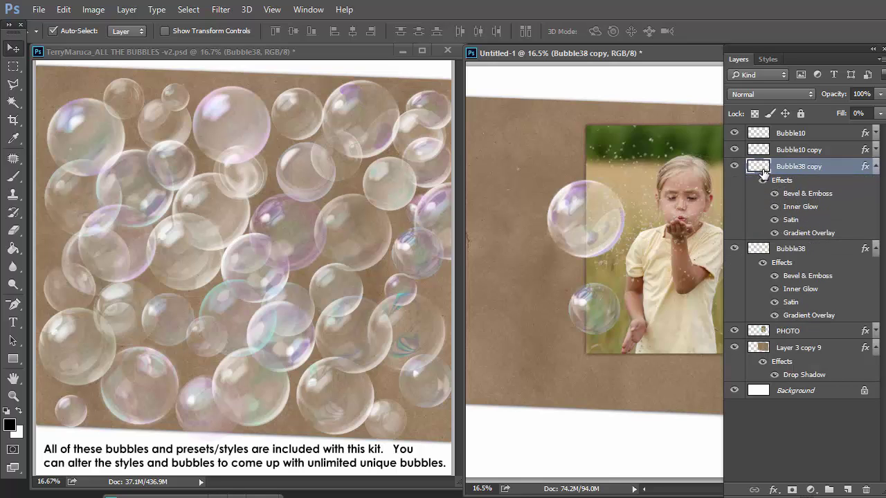
click(880, 94)
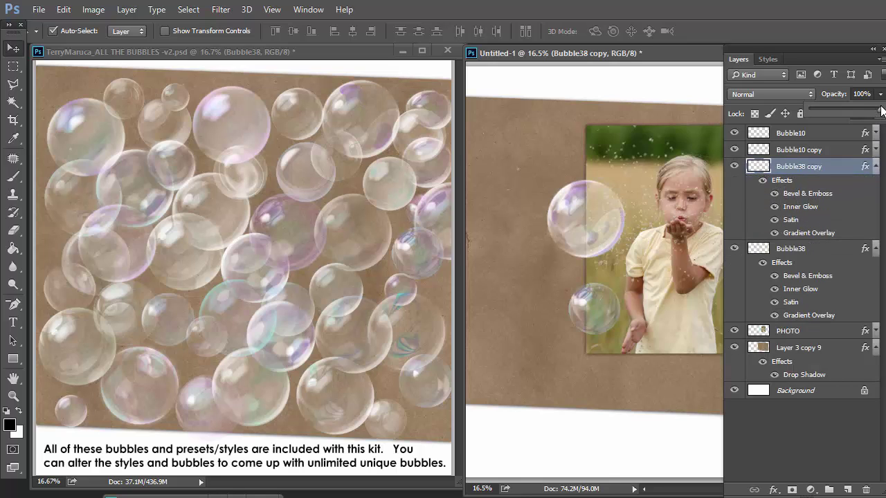
drag(881, 113, 814, 123)
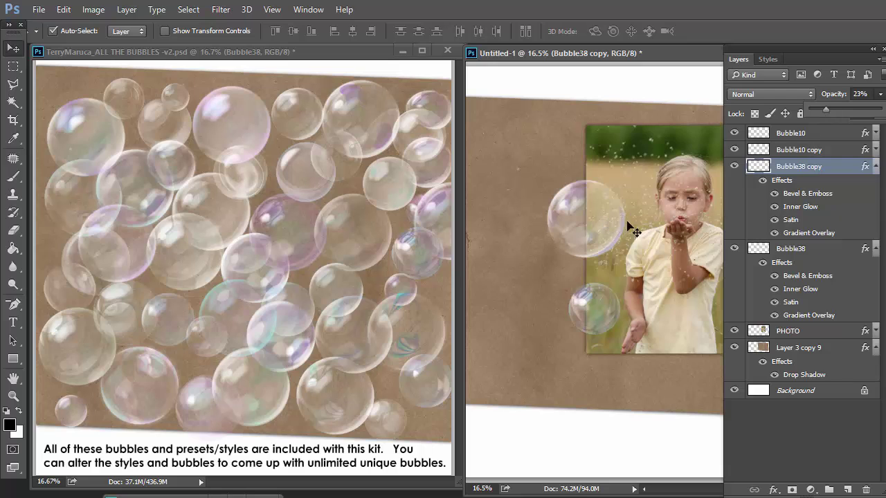
click(735, 167)
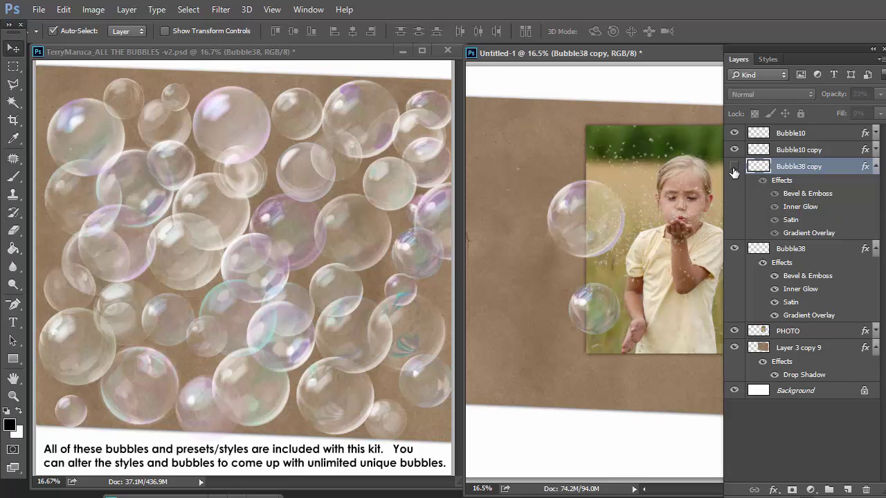
click(734, 167)
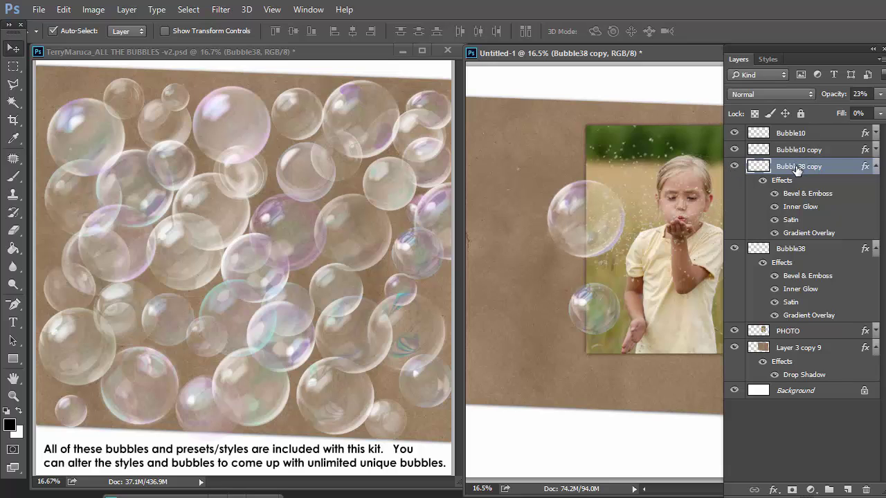
Float the kit's bubble Styles panel, hide Bubble38 copy and select Bubble38
click(768, 59)
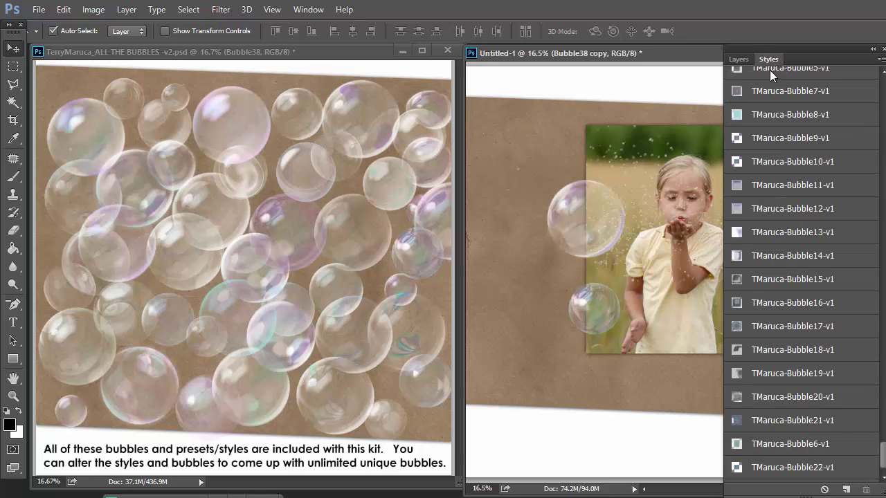
drag(768, 59, 690, 121)
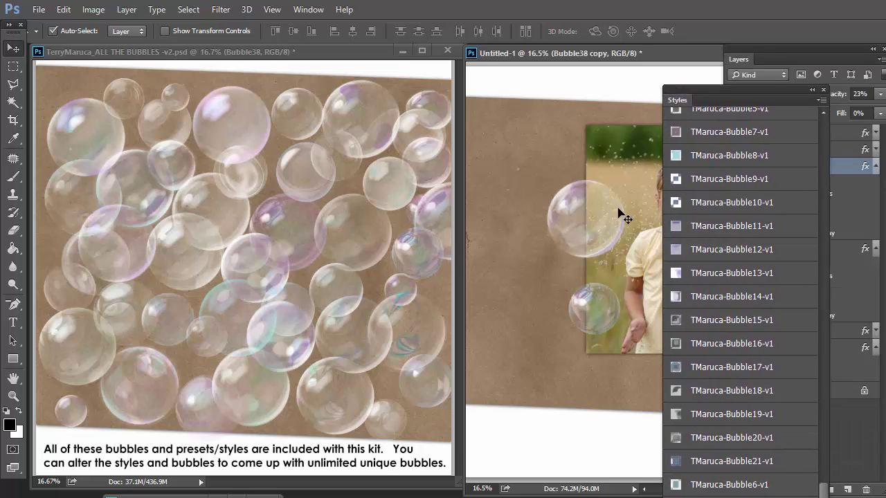
drag(741, 95, 726, 285)
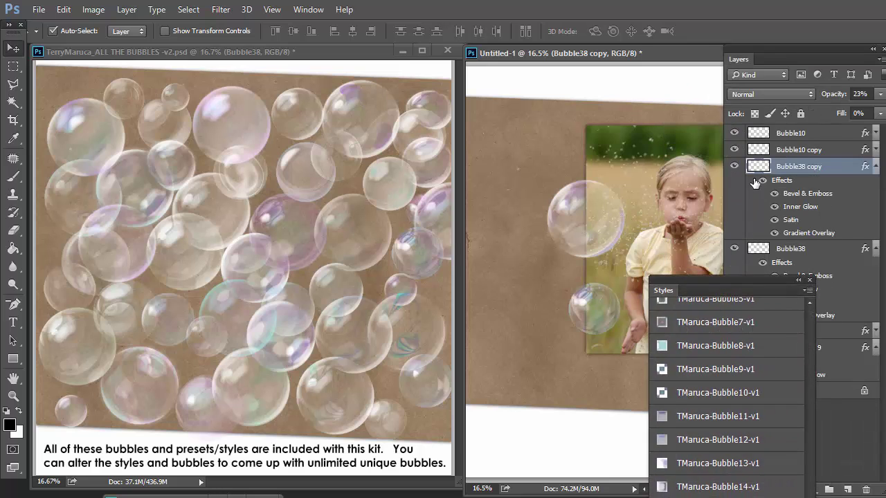
click(733, 166)
click(782, 251)
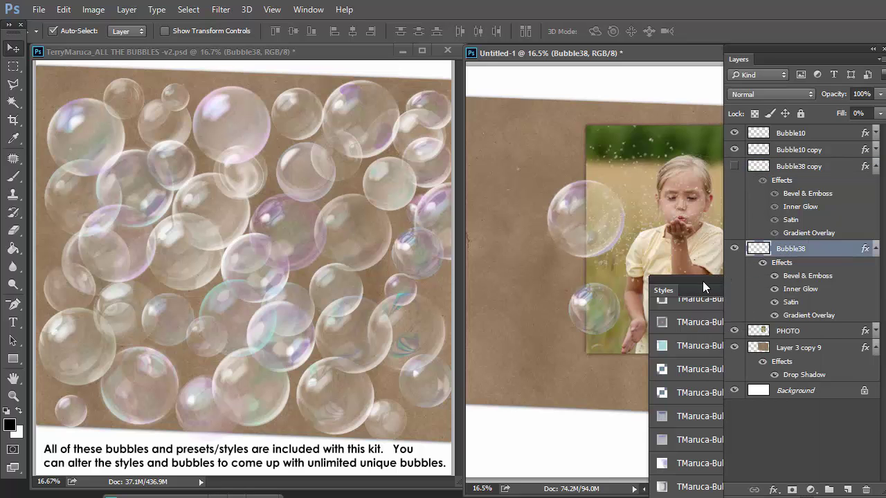
drag(673, 278, 706, 79)
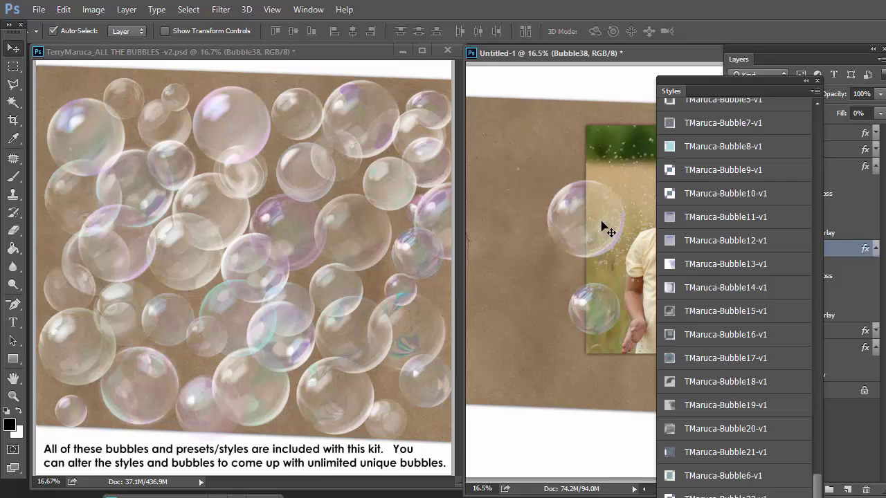
Try the TMaruca-Bubble presets 7 through 17 on Bubble38, settling on one with 63% fill
click(749, 124)
click(746, 146)
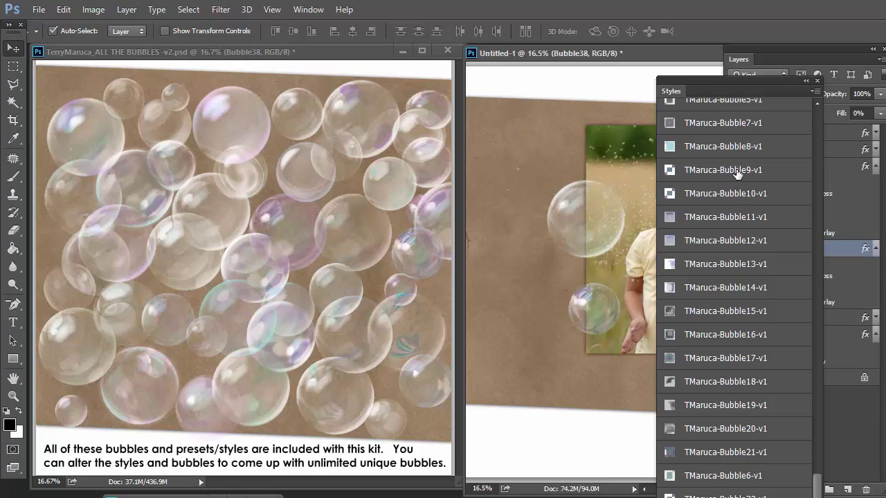
click(737, 173)
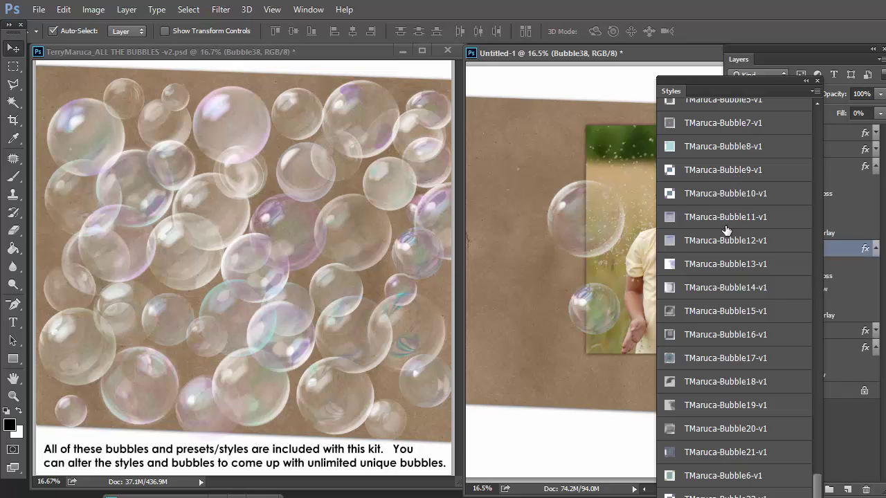
click(722, 249)
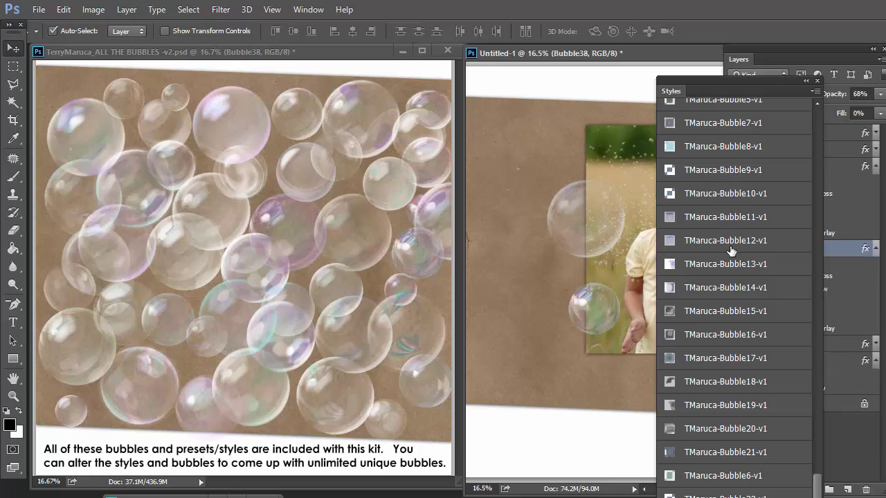
click(730, 261)
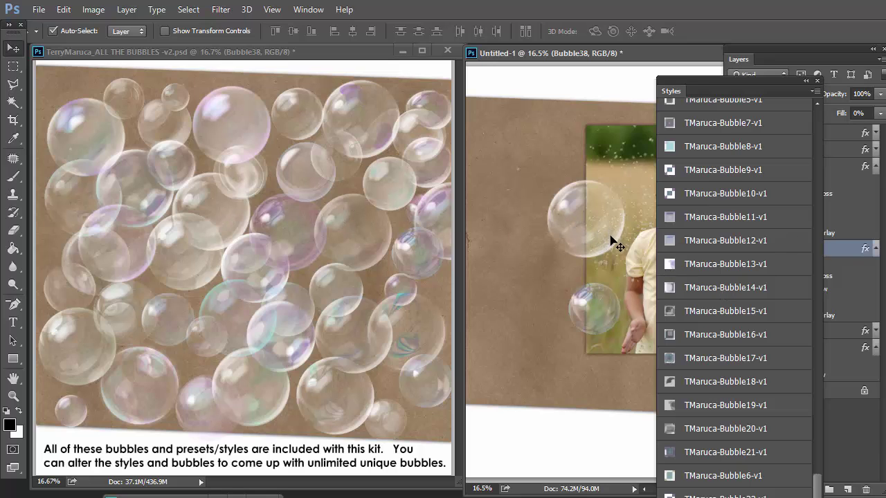
click(720, 292)
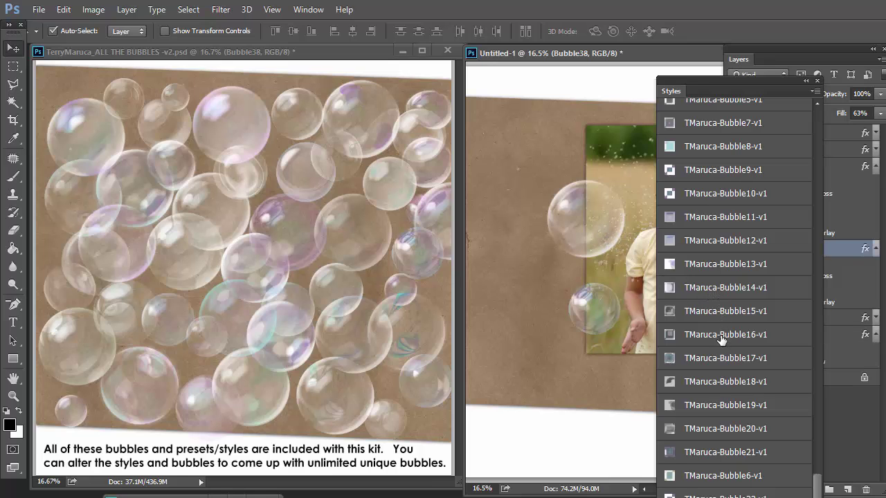
click(723, 361)
click(729, 377)
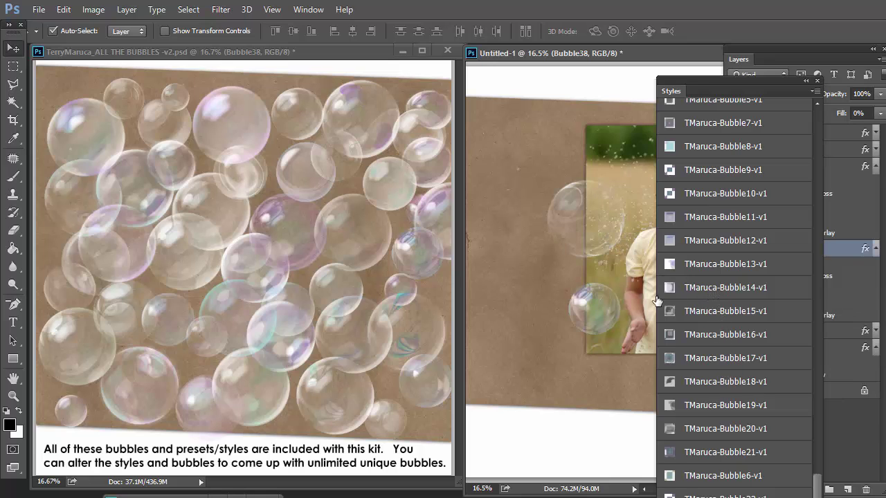
click(729, 406)
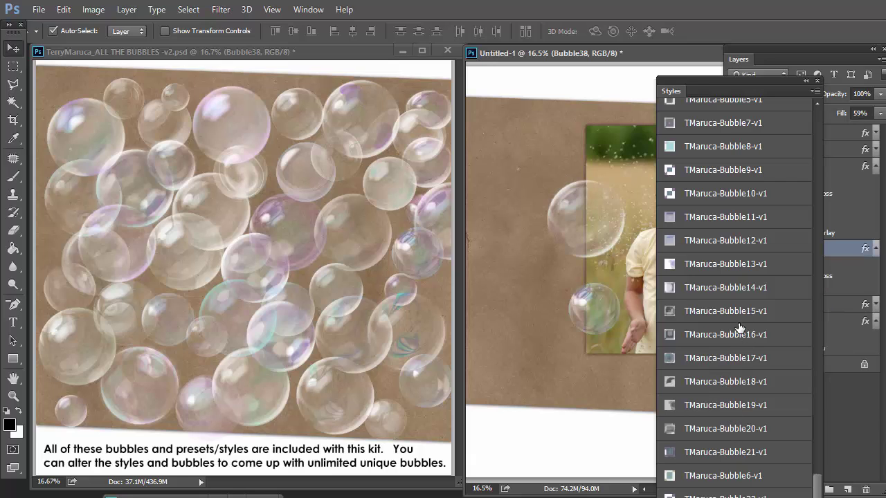
click(738, 295)
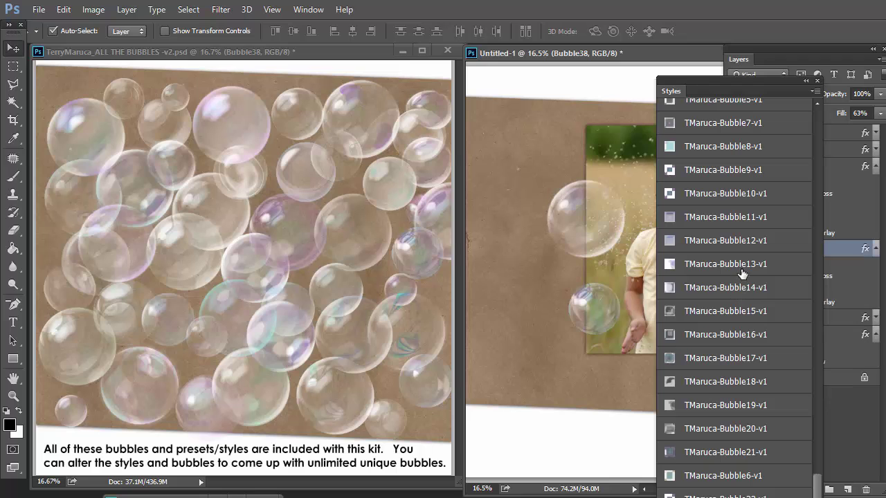
Show and select Bubble38 copy and raise its opacity to 100%
drag(716, 98, 449, 336)
click(736, 167)
click(796, 170)
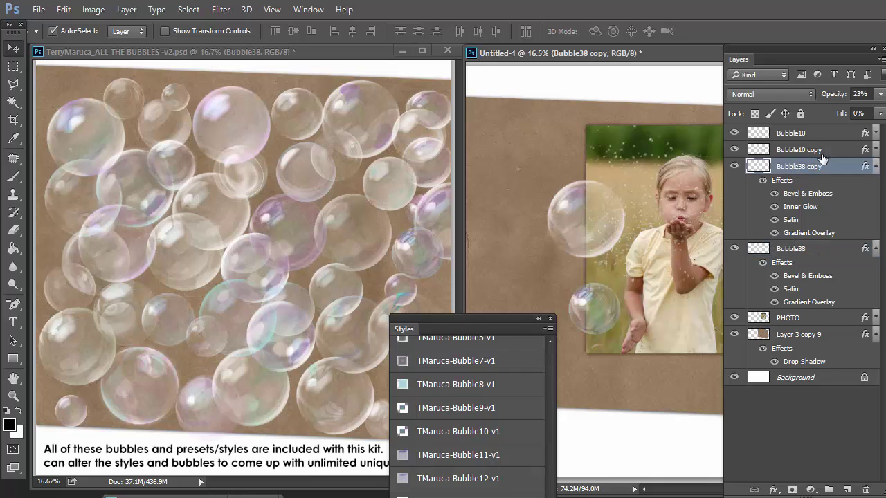
click(880, 94)
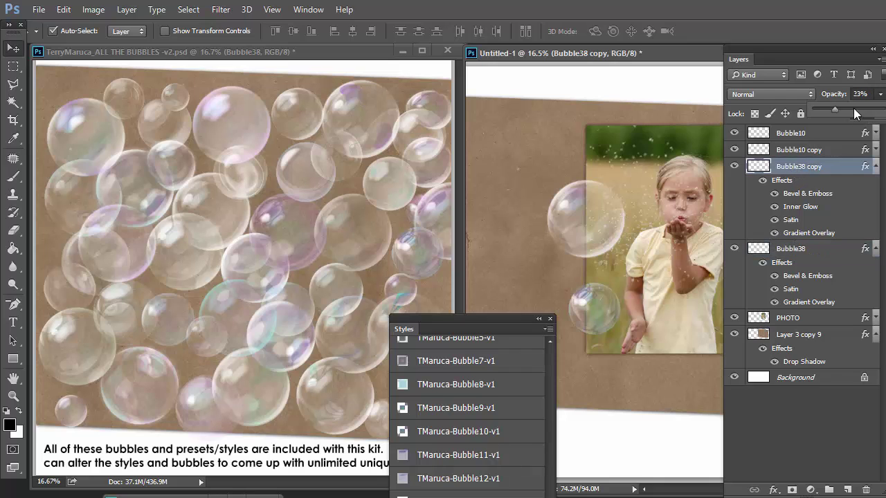
drag(867, 116, 878, 113)
drag(523, 317, 753, 114)
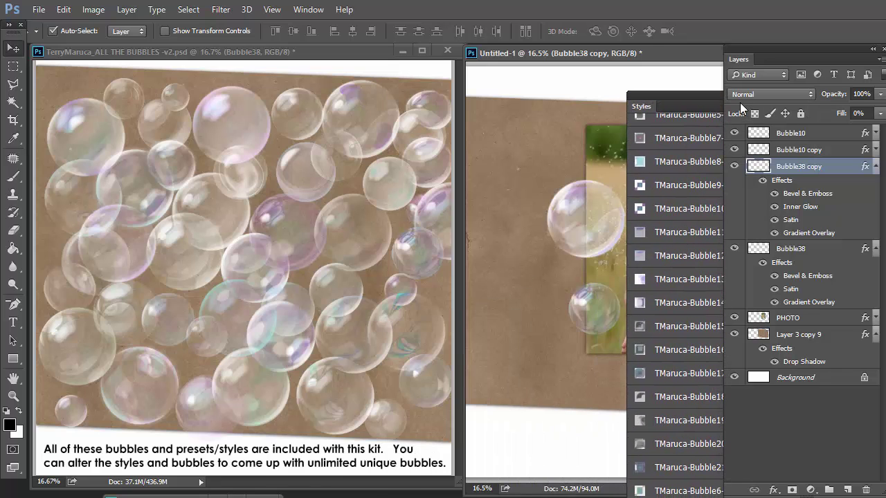
Apply TMaruca-Bubble9-v1 to the copy and dock the Styles panel beside Layers
click(694, 187)
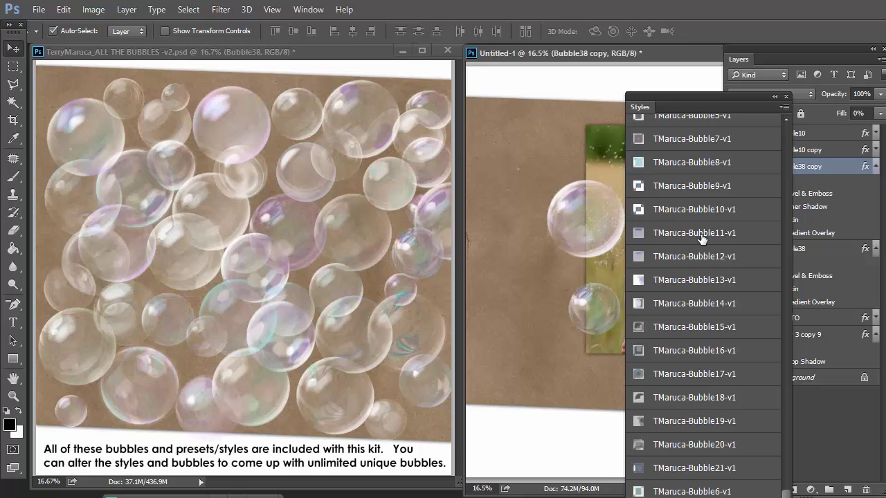
drag(725, 97, 482, 295)
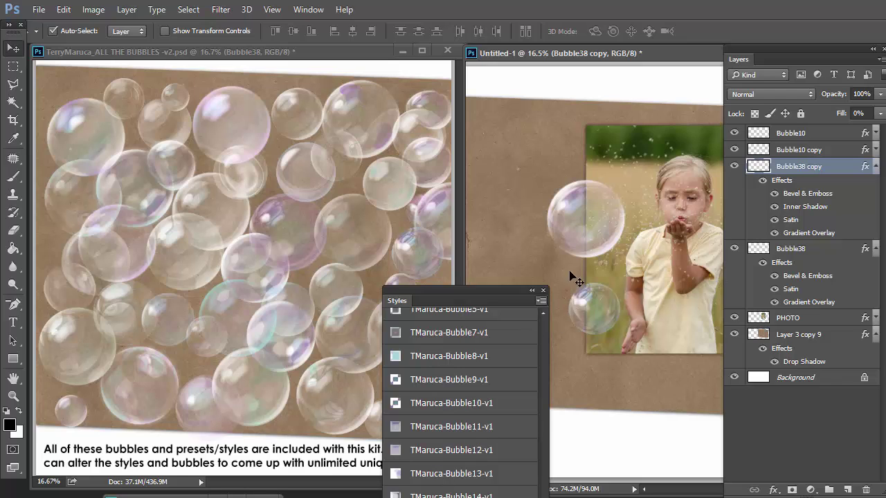
drag(510, 293, 842, 70)
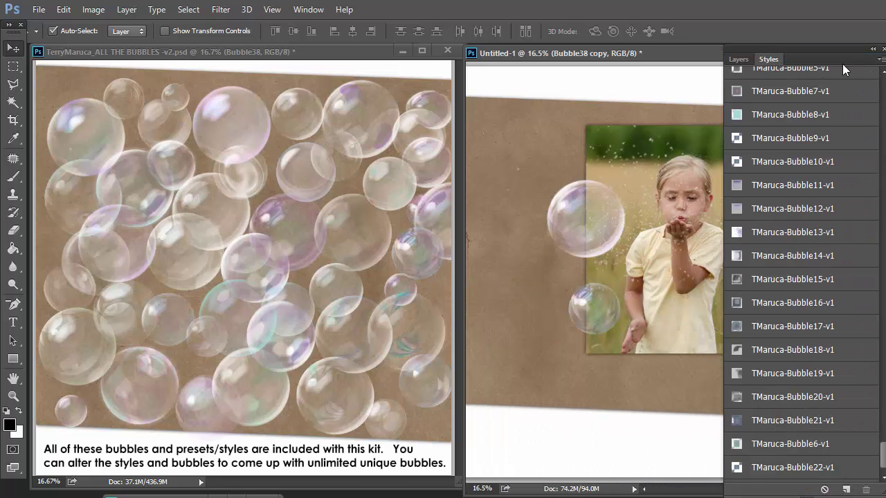
Try Layer > Flatten Image and undo it, then merge Bubble38 into Bubble38 copy with Ctrl+E
click(730, 61)
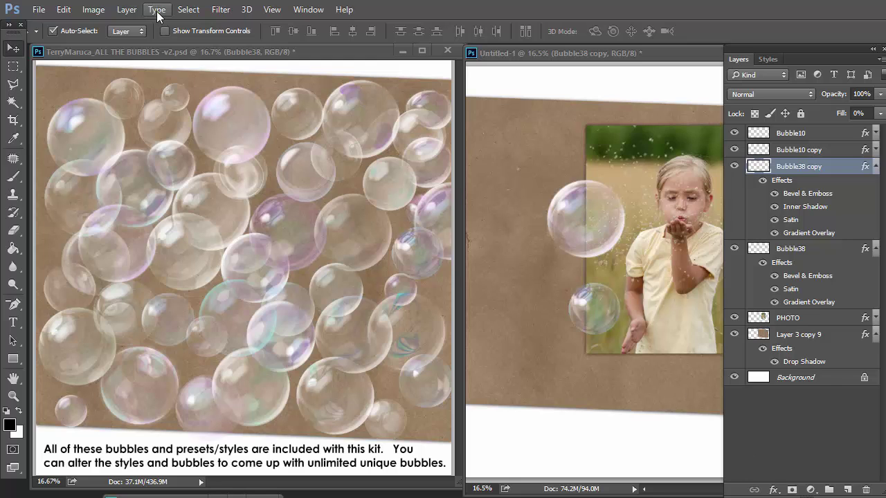
click(128, 11)
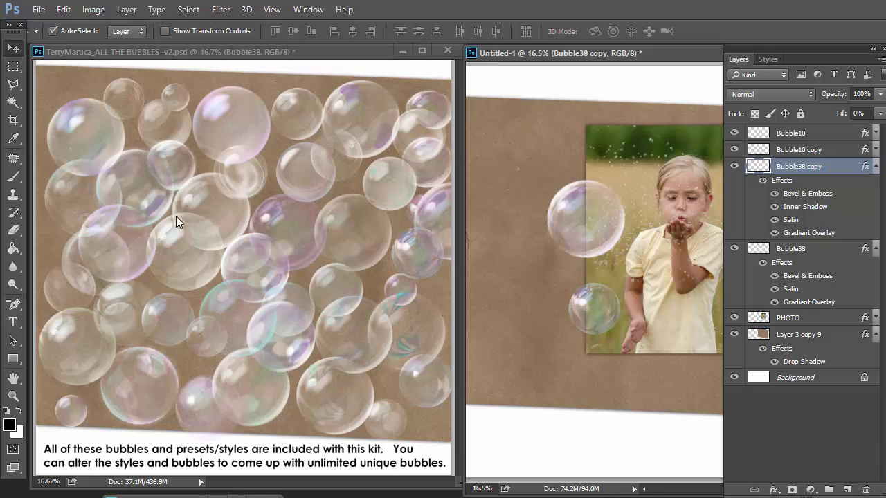
click(127, 10)
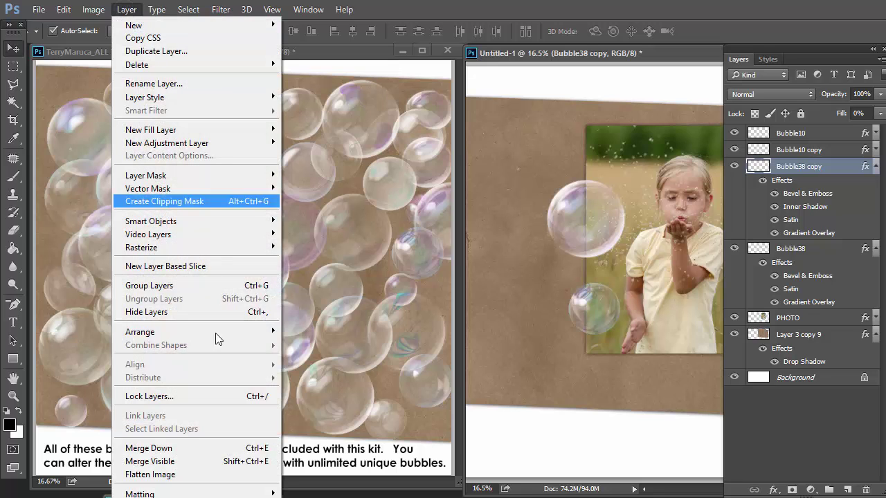
click(228, 477)
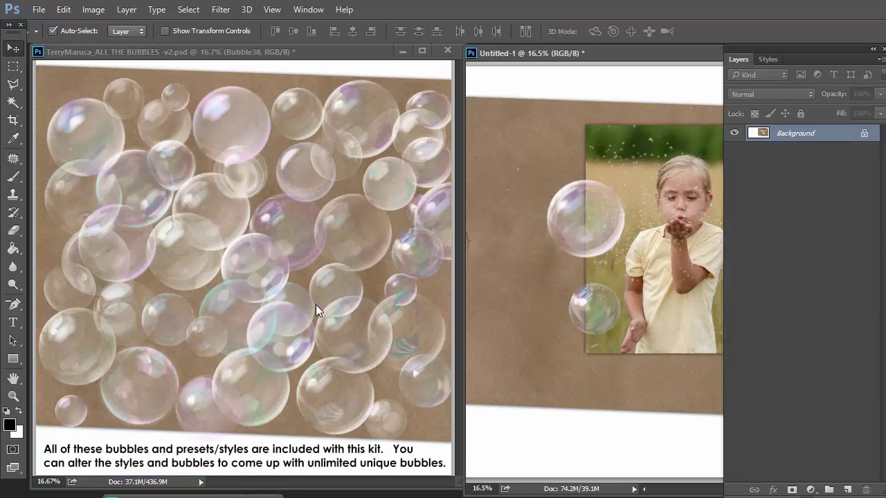
key(ctrl+z)
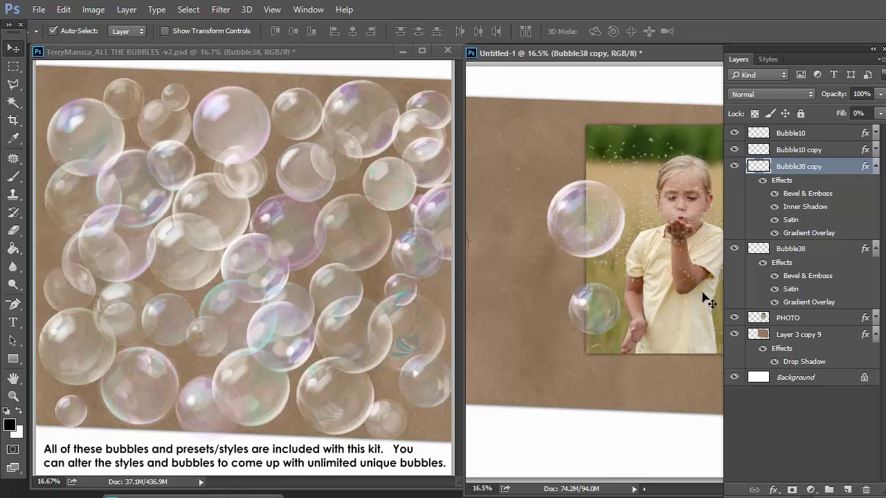
key(shift)
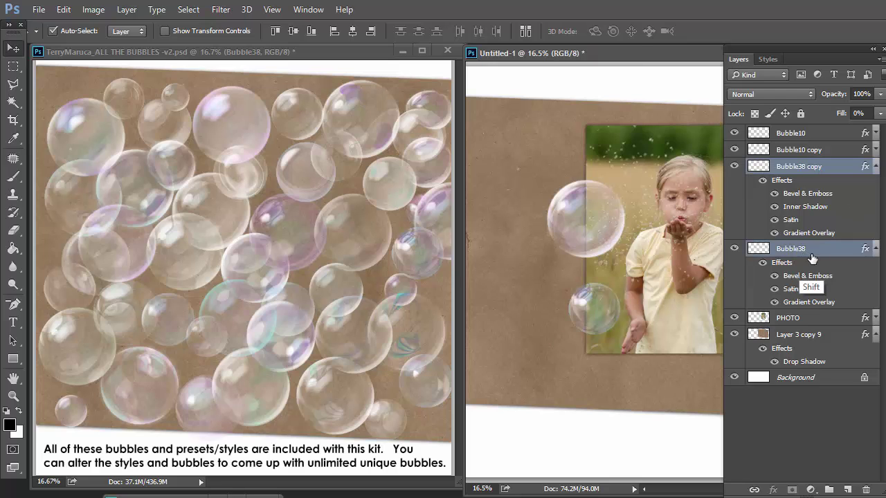
key(ctrl+e)
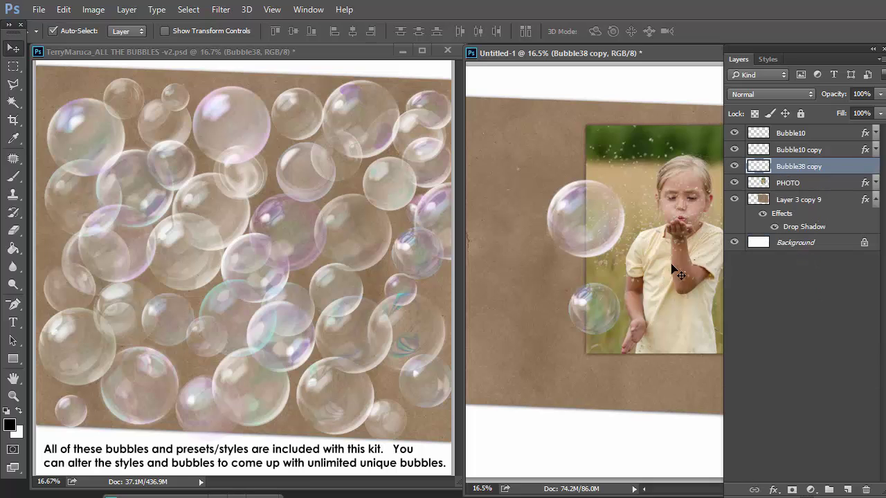
drag(560, 223, 505, 223)
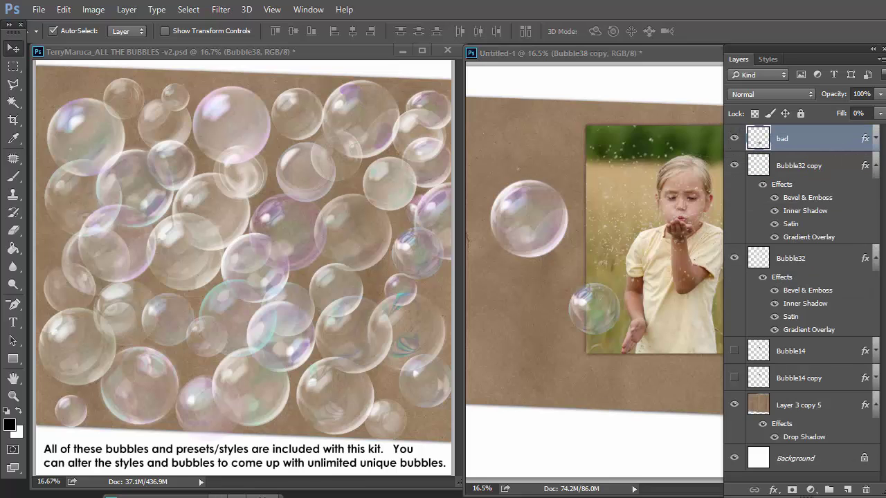
drag(395, 438, 614, 350)
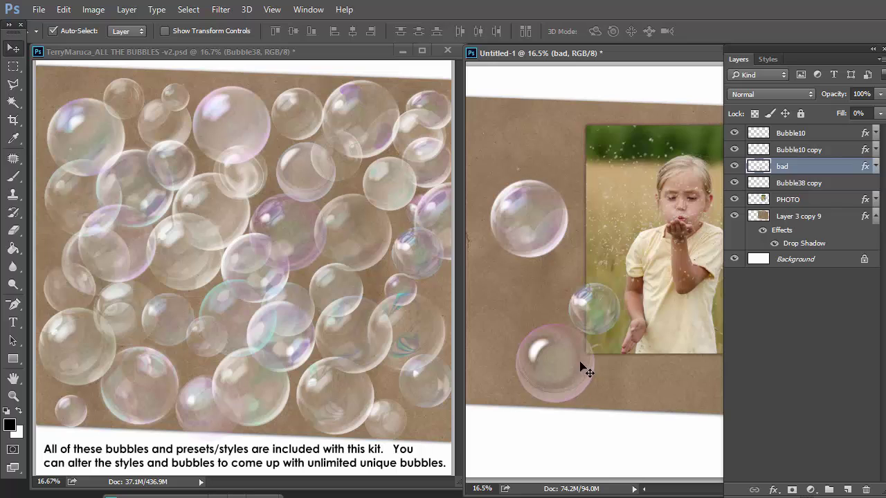
drag(542, 356, 534, 341)
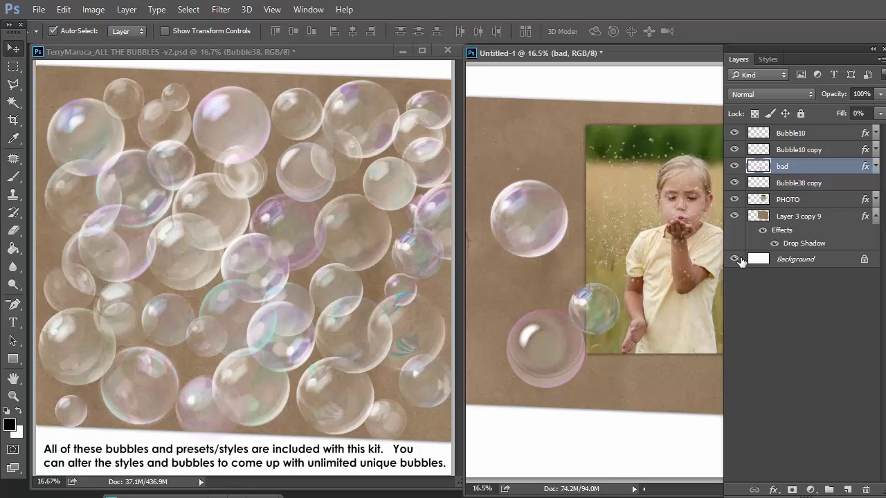
right_click(794, 166)
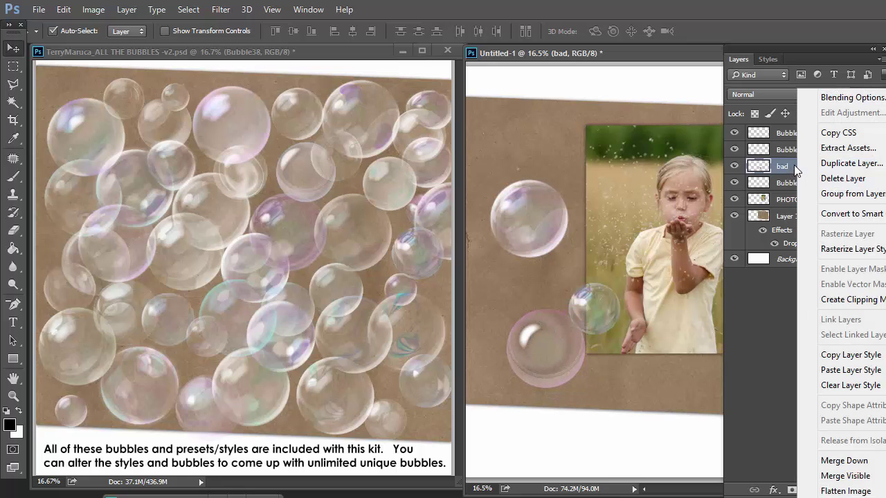
click(865, 250)
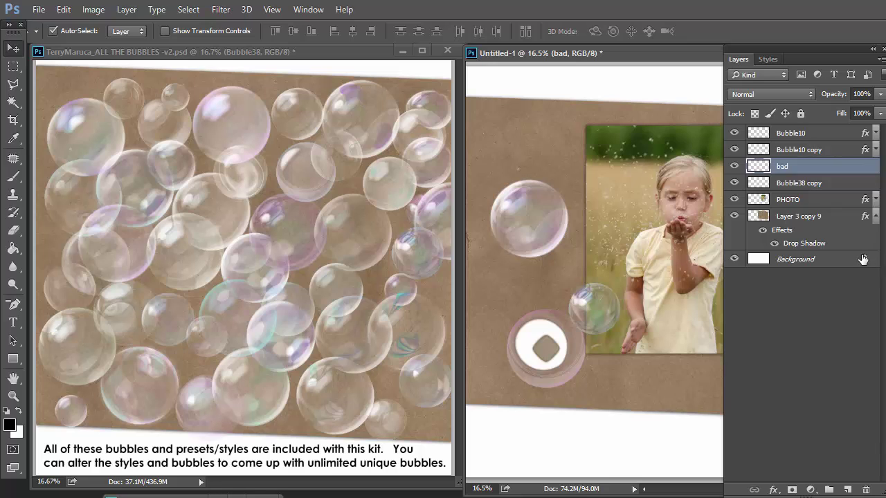
key(ctrl)
key(ctrl+alt+v)
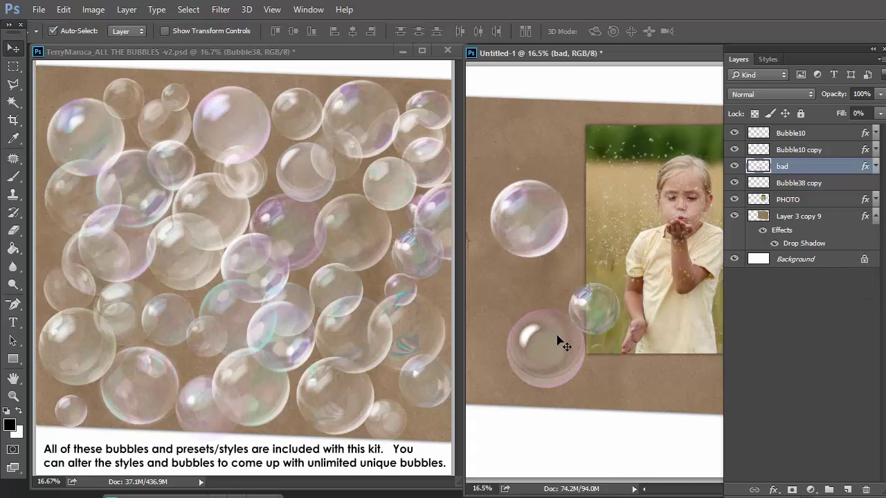
drag(530, 340, 569, 340)
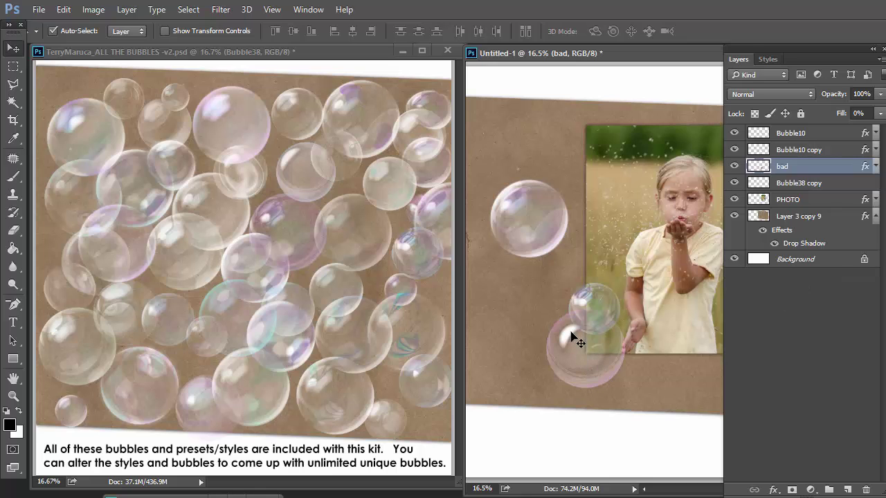
drag(569, 335, 542, 349)
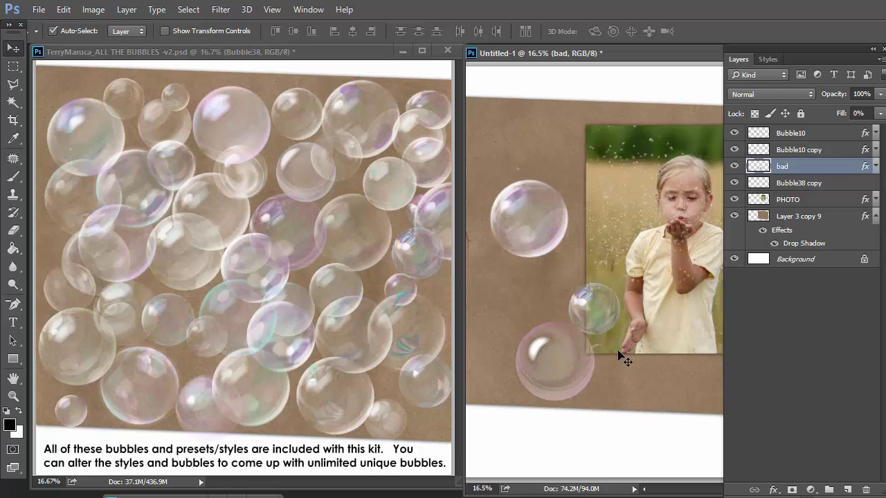
Delete the added pink bubble, flatten then restore the kit file's layers, and return to Untitled-1
key(Delete)
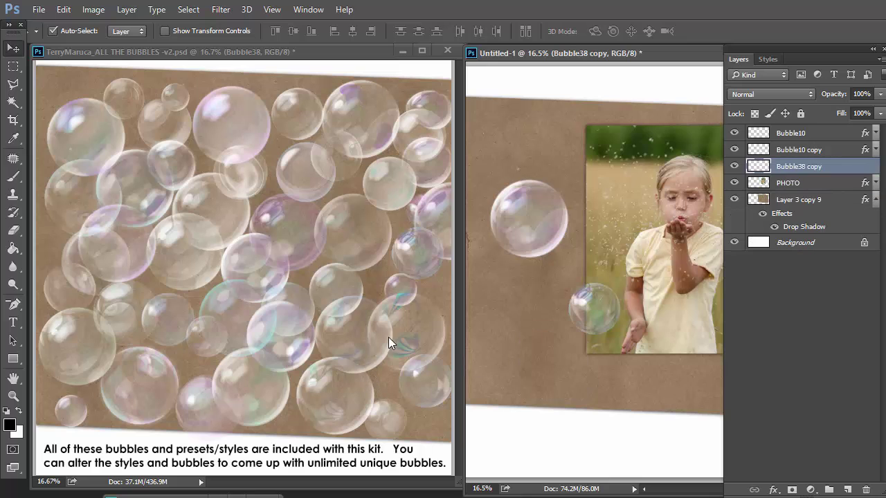
click(231, 54)
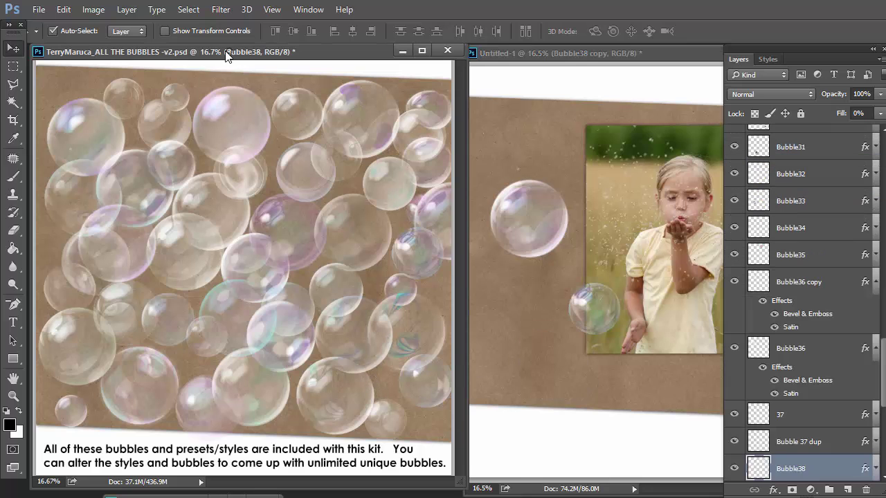
click(126, 10)
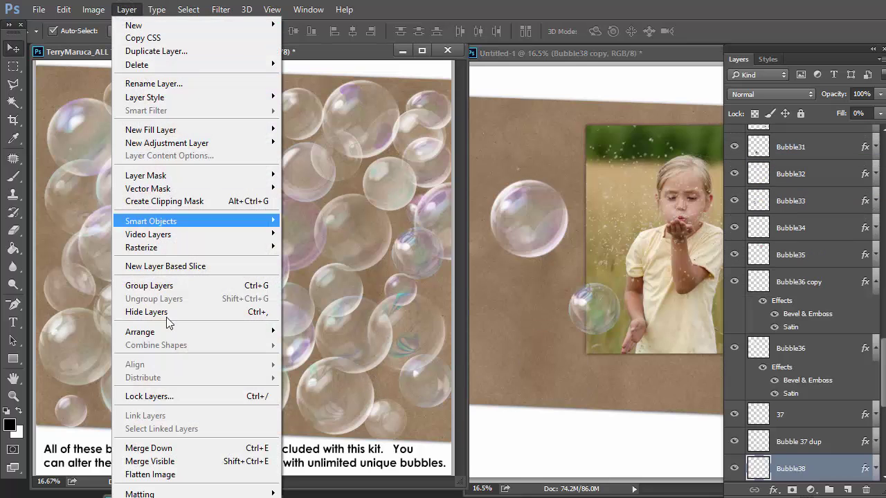
click(205, 475)
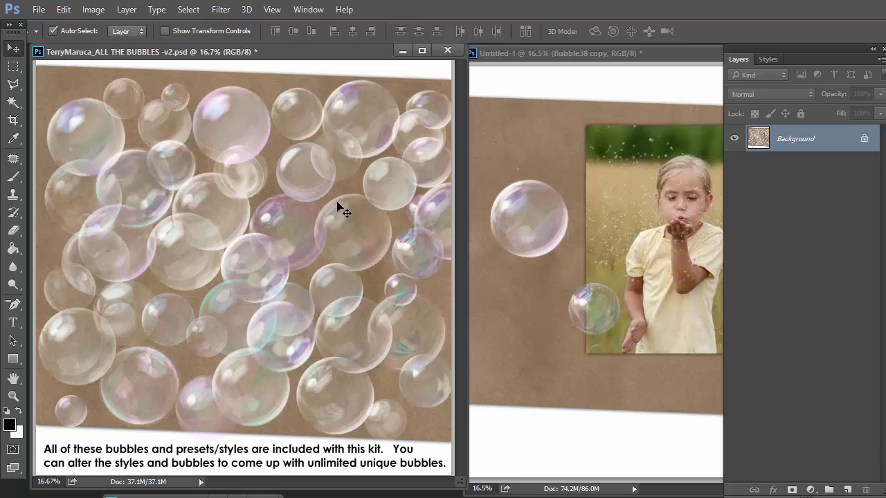
key(ctrl+alt+z)
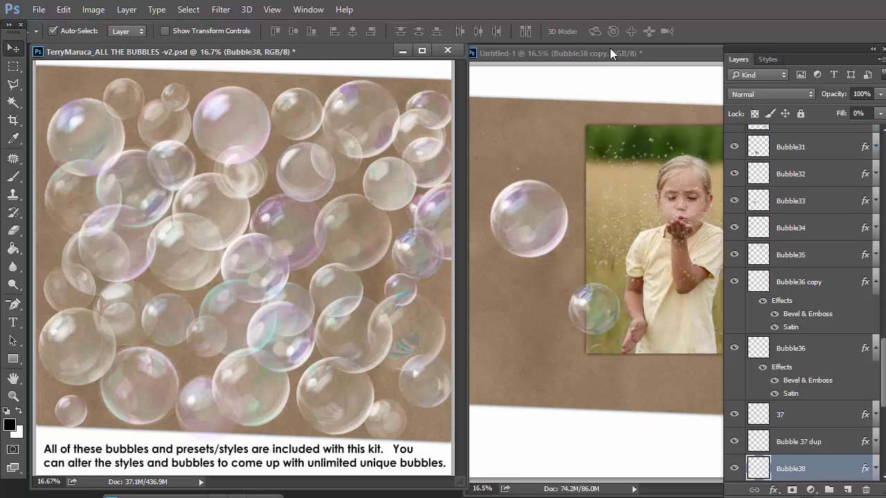
click(607, 54)
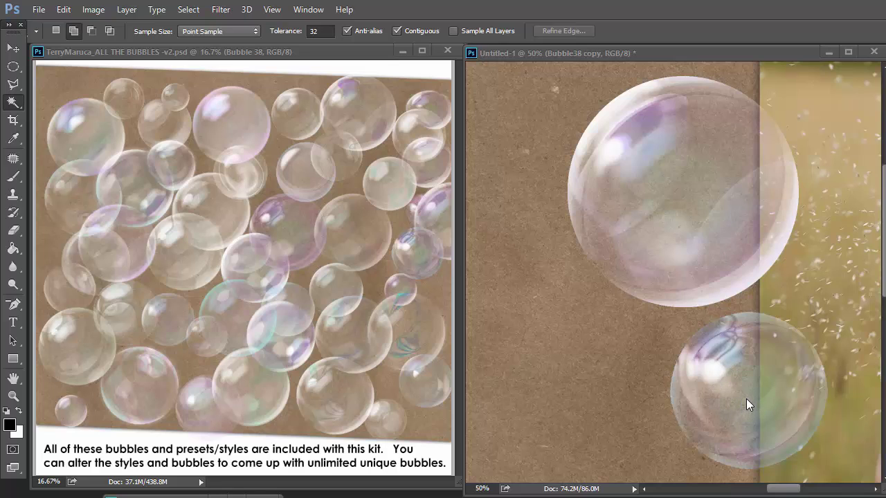
Zoom Untitled-1 out to 25% to see the whole layout with both bubbles
key(ctrl+minus)
key(ctrl+minus)
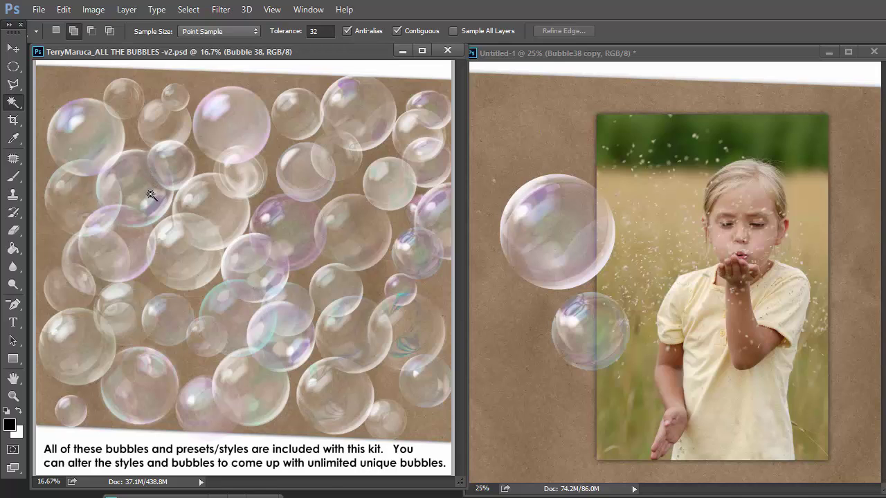
Copy the Bubble36 pair into the layout, shrink it proportionally, and place it on the kraft paper
click(13, 47)
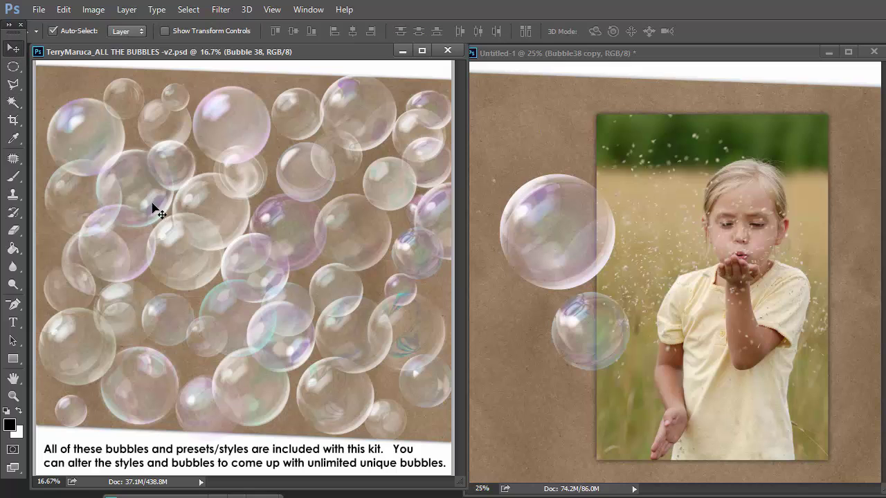
drag(158, 205, 613, 175)
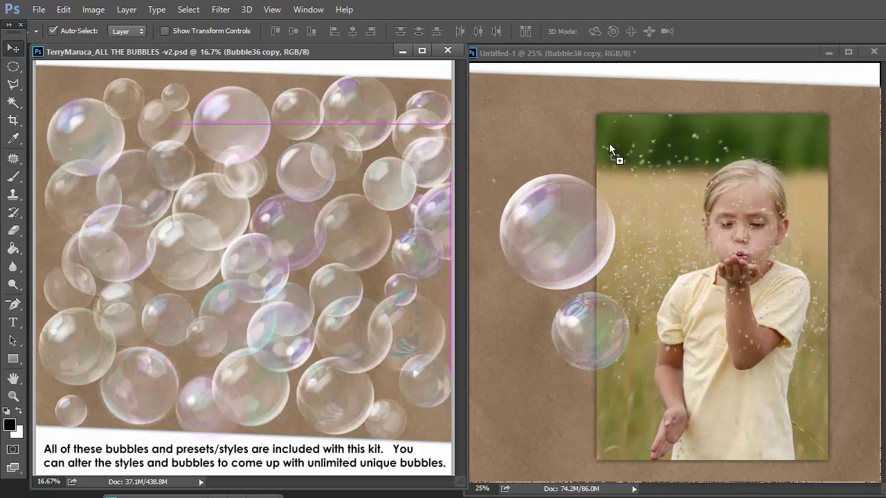
drag(608, 143, 692, 143)
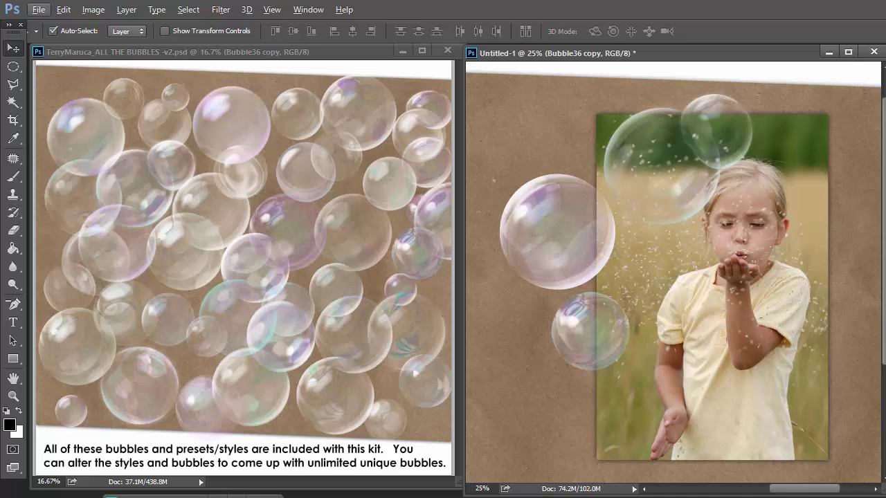
key(ctrl)
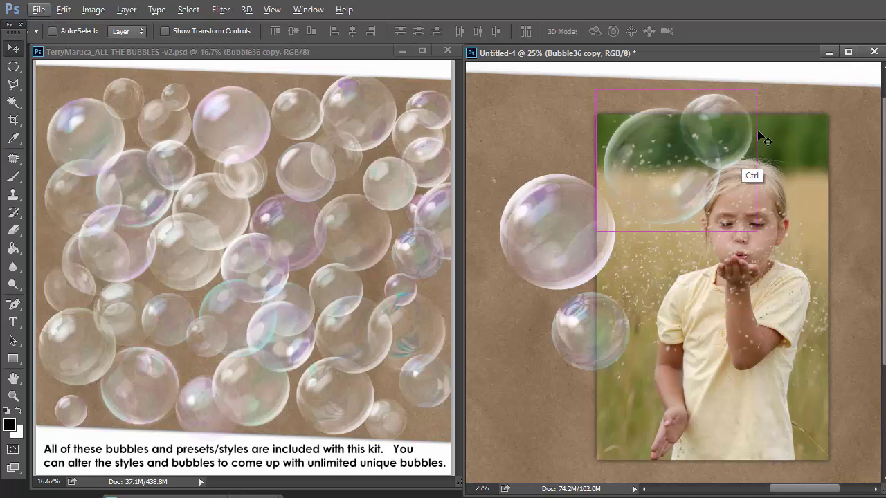
drag(757, 91, 680, 178)
key(shift)
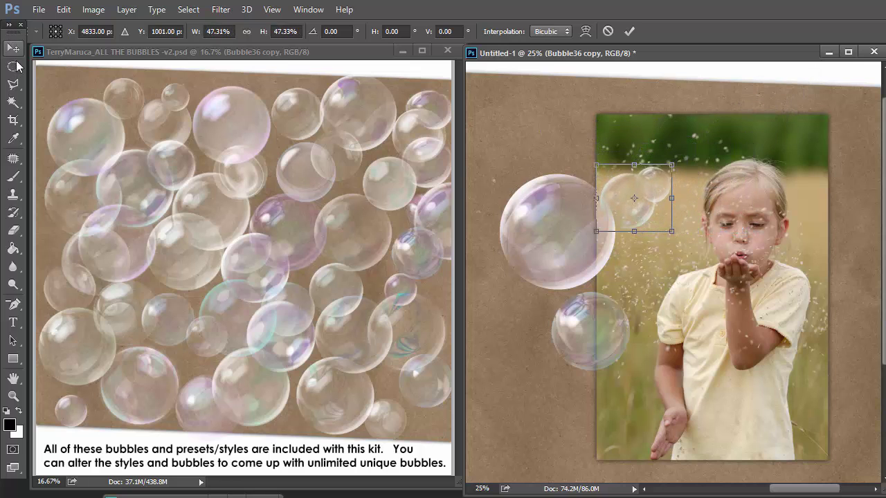
click(13, 48)
click(431, 184)
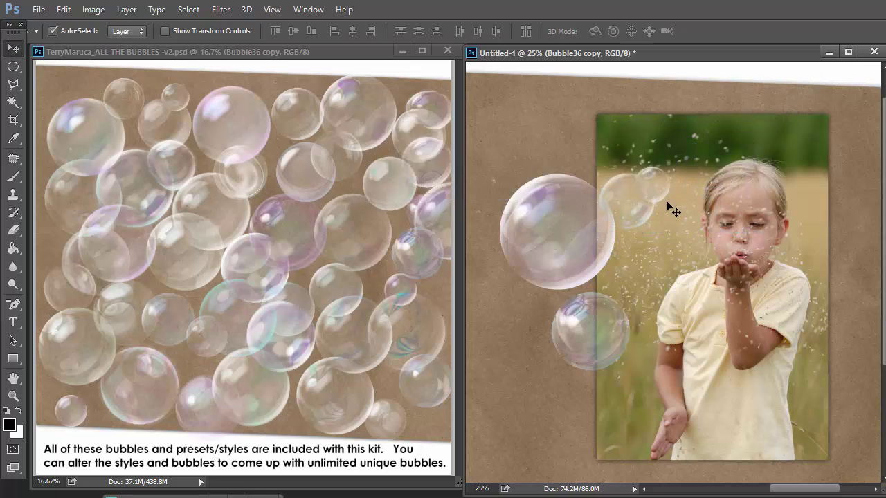
drag(633, 192, 503, 318)
Bring Bubble 38 into the layout, scale it to about 47%, and set it on the photo's left edge
click(220, 112)
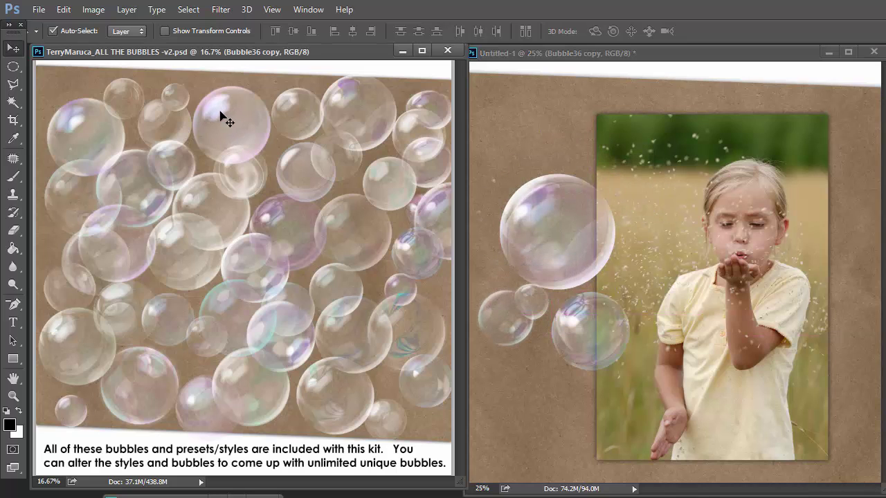
drag(359, 99, 538, 339)
drag(566, 396, 593, 413)
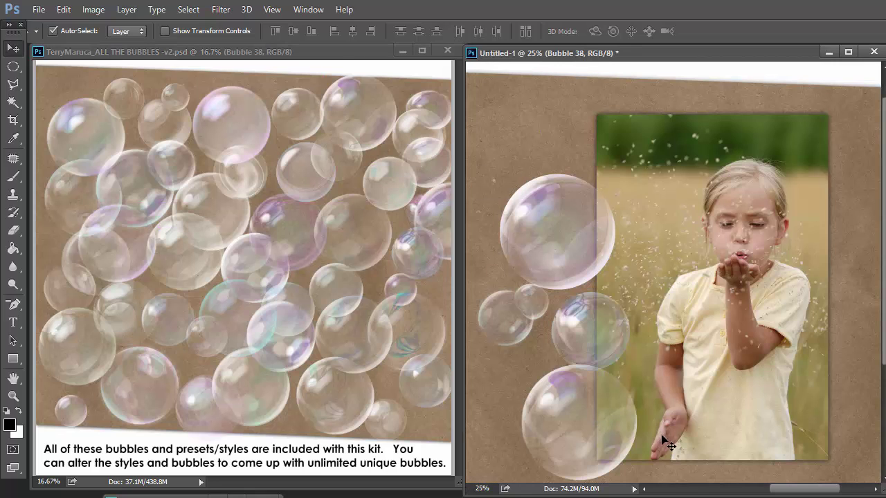
key(ctrl+t)
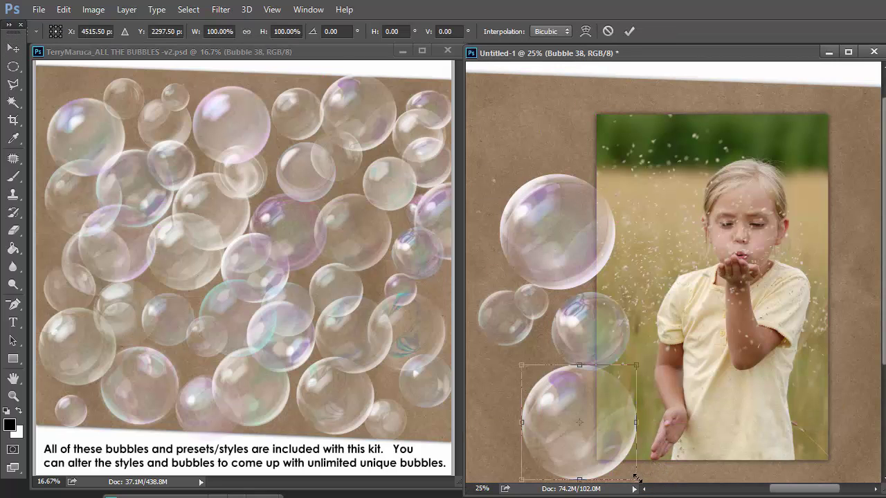
drag(635, 480, 574, 422)
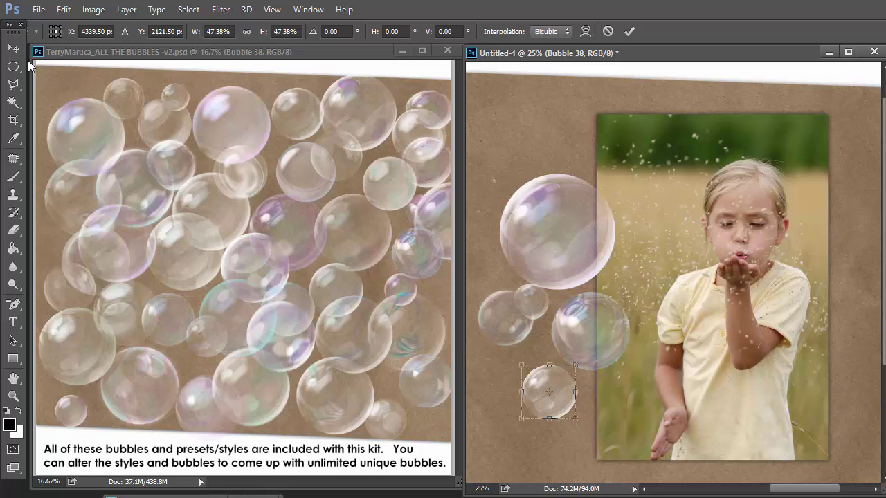
click(70, 67)
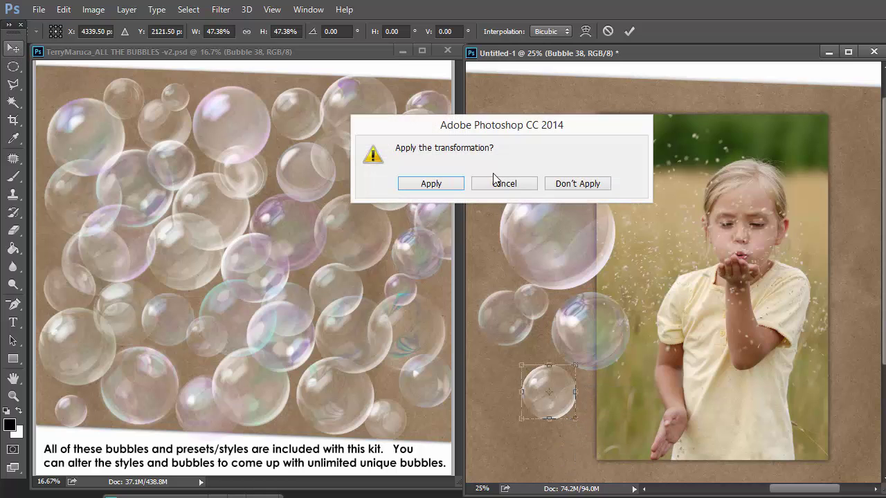
click(449, 185)
drag(554, 391, 629, 290)
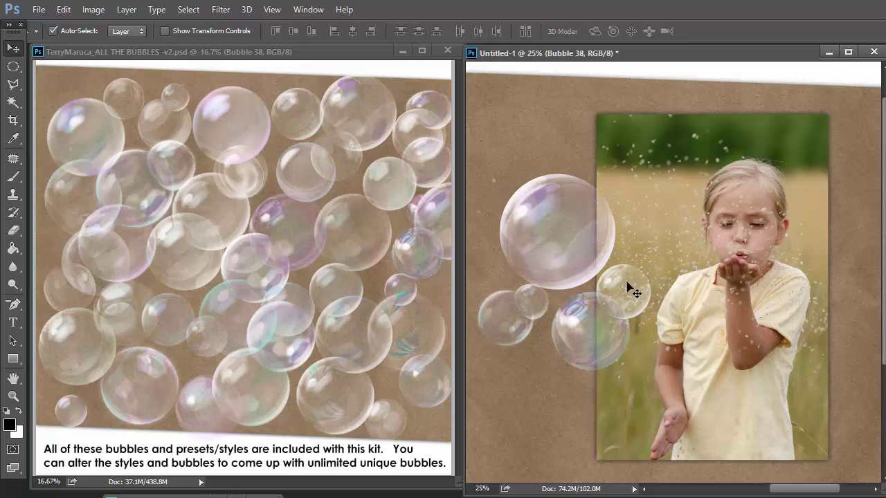
Run Liquify on the small bubble, move it against the top of the big bubble, and duplicate its layer
click(221, 9)
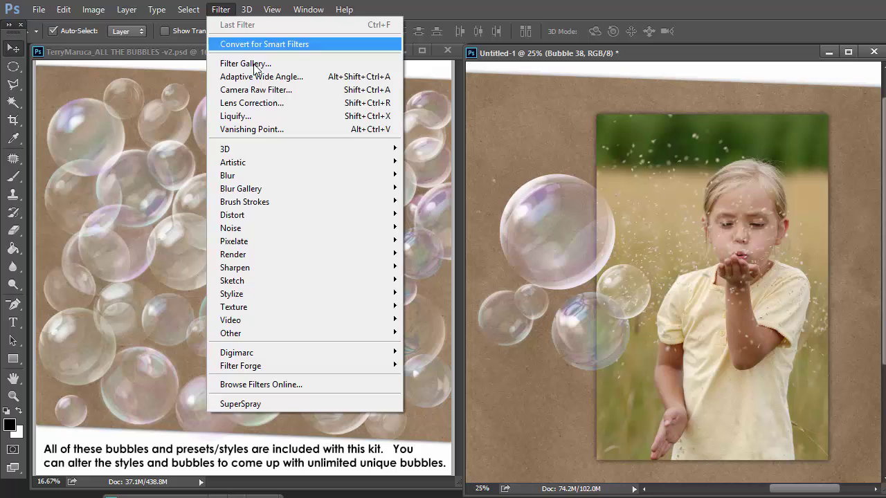
click(271, 115)
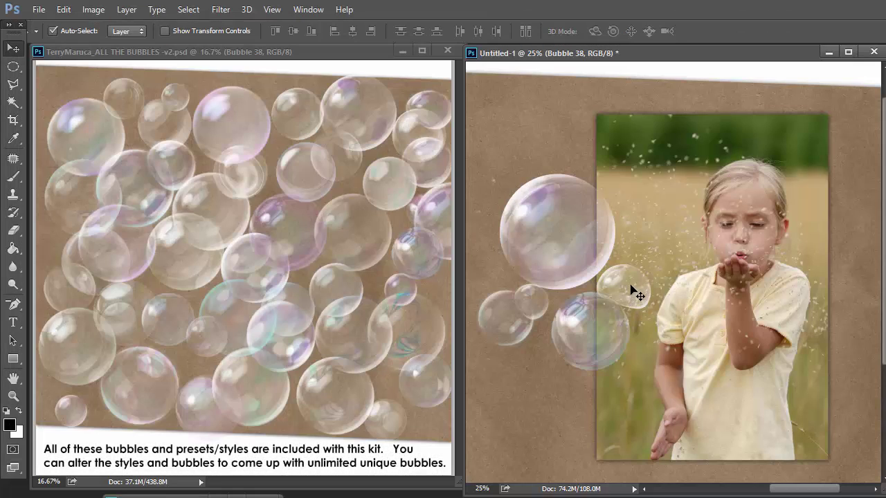
drag(633, 279, 593, 165)
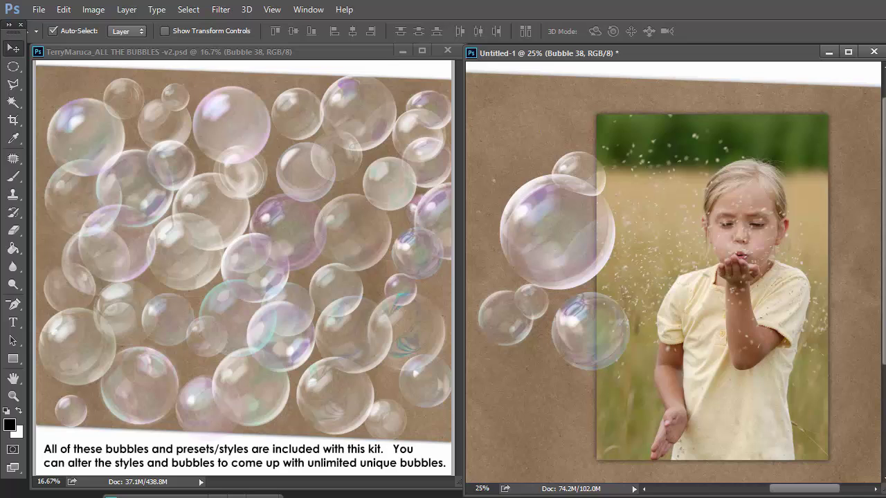
key(ctrl+j)
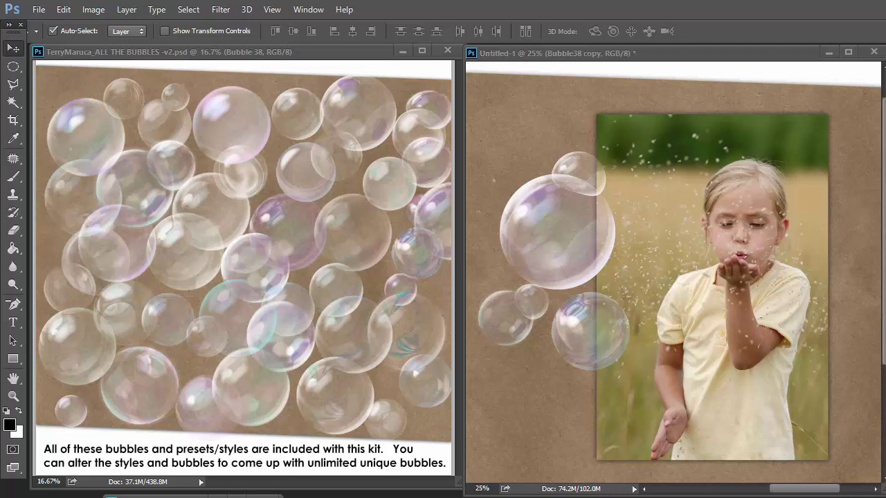
Whiten the small bubble with Hue/Saturation: Hue +49, Saturation -100, Lightness +100
click(553, 253)
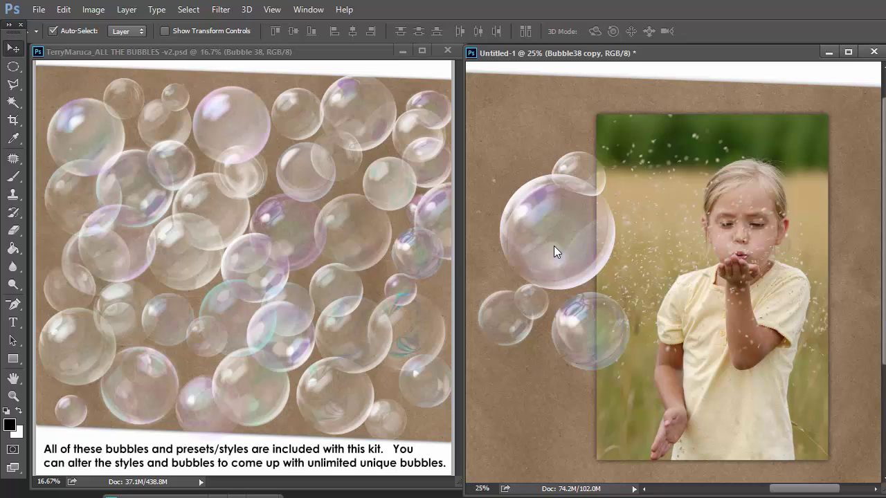
click(94, 10)
mouse_move(115, 44)
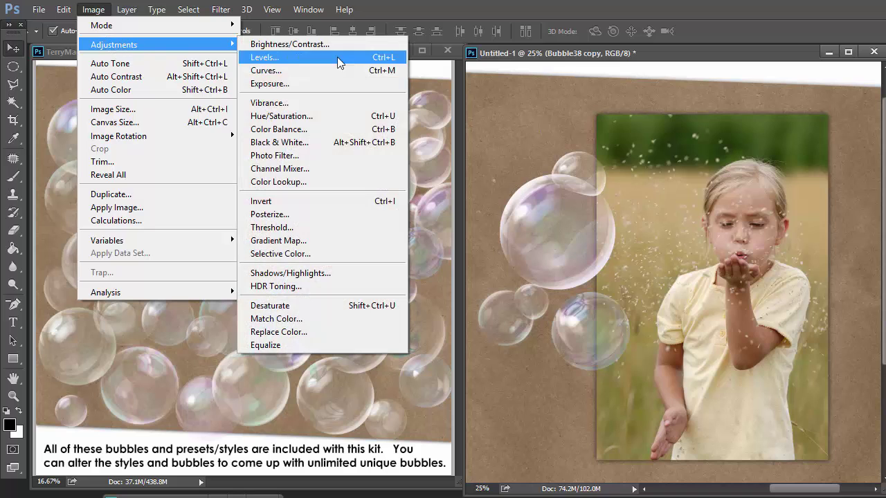
click(325, 114)
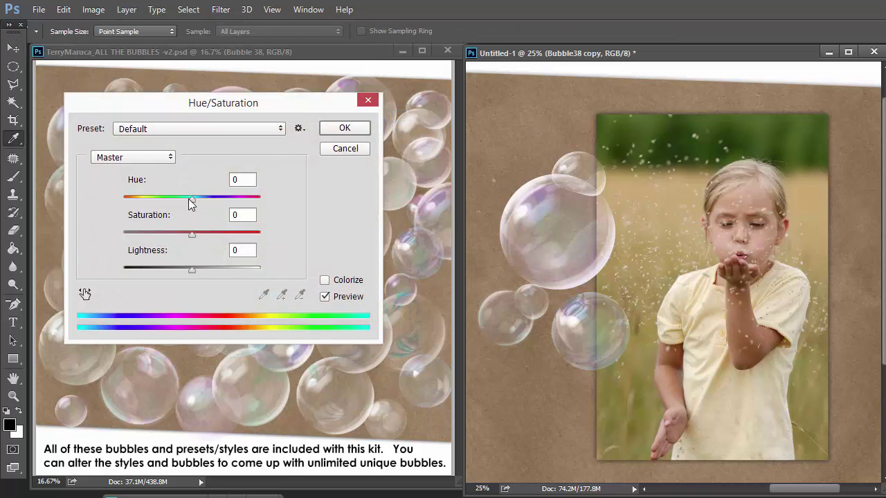
drag(198, 198, 223, 196)
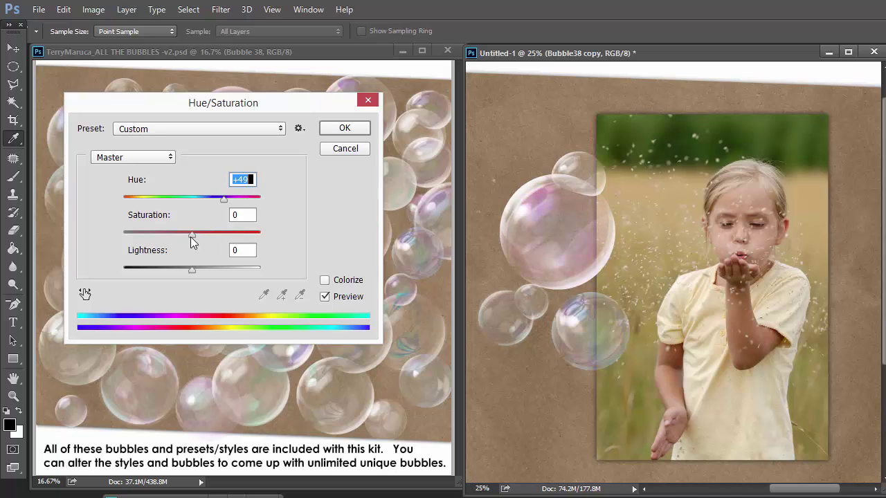
drag(189, 231, 114, 220)
drag(193, 269, 262, 269)
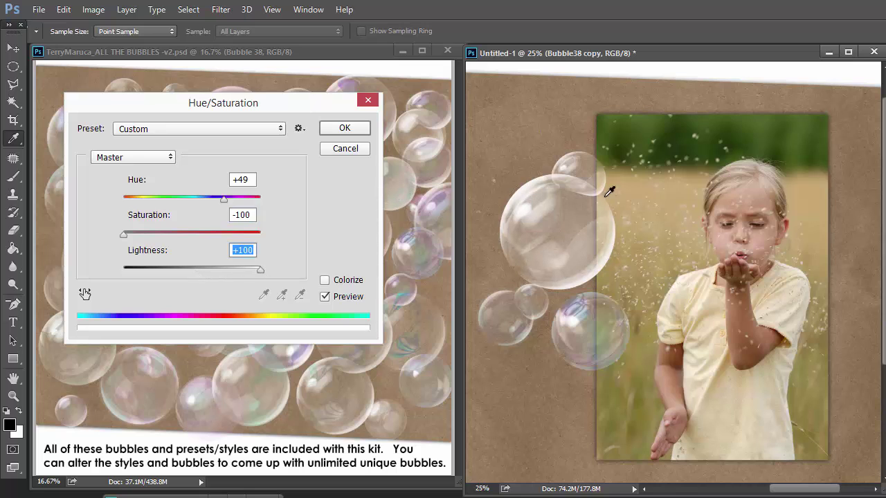
key(Return)
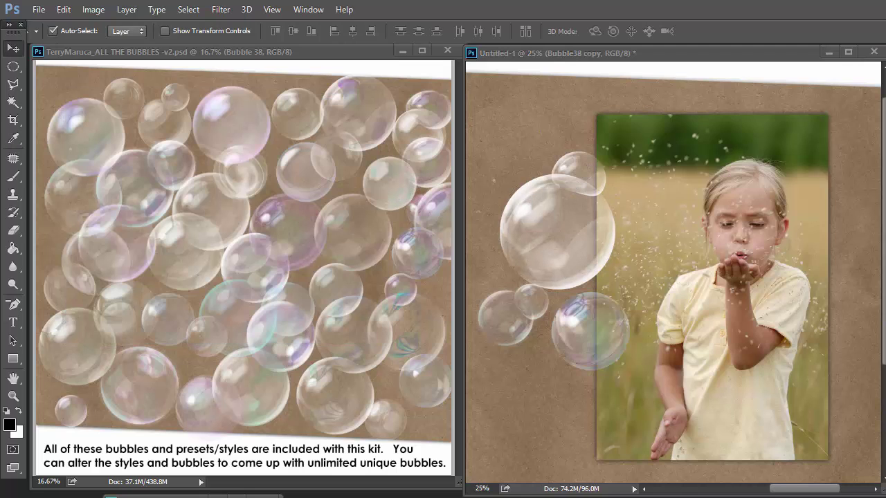